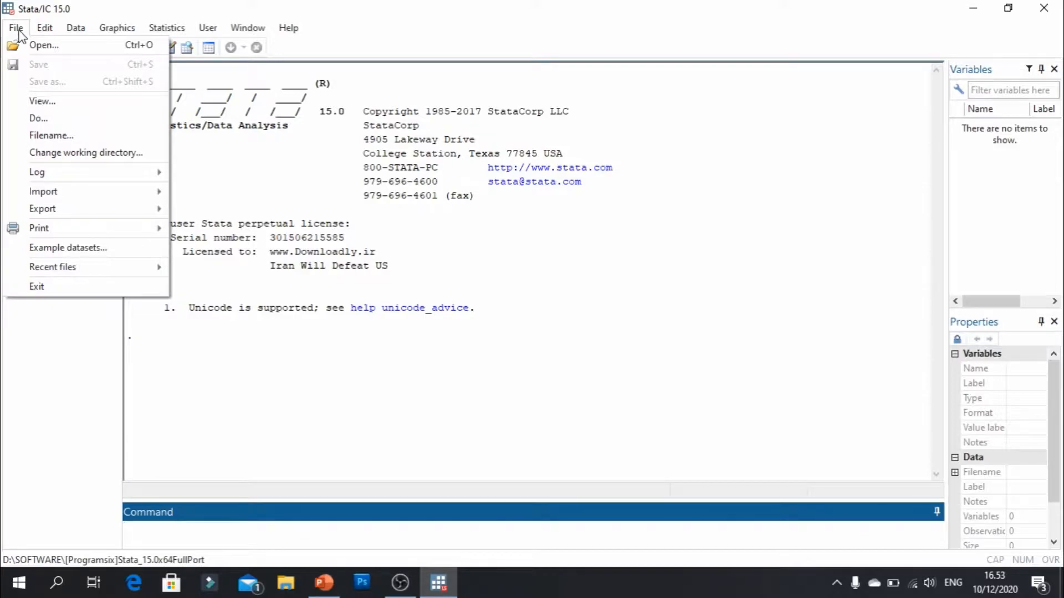
Step: Open the dataset "Latihan Regresi Data Panel.dta" from the Tutorial STATA folder
{"action": "left_click", "coordinate": [38, 45]}
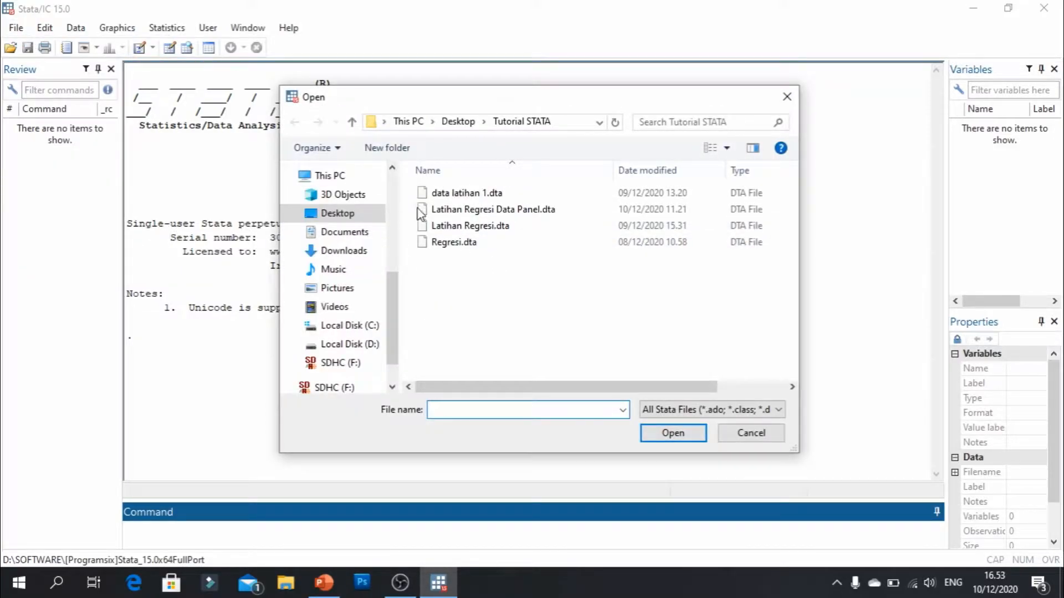
{"action": "left_click", "coordinate": [536, 215]}
{"action": "left_click", "coordinate": [702, 441]}
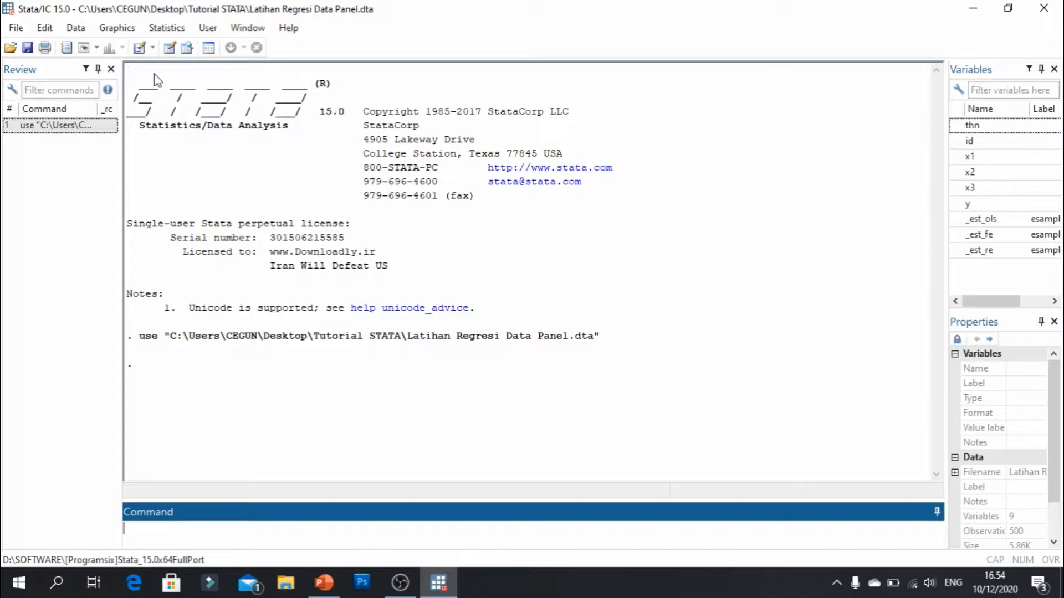
Step: Browse the panel dataset's observations in the Data Editor, and close the editor
{"action": "left_click", "coordinate": [189, 51]}
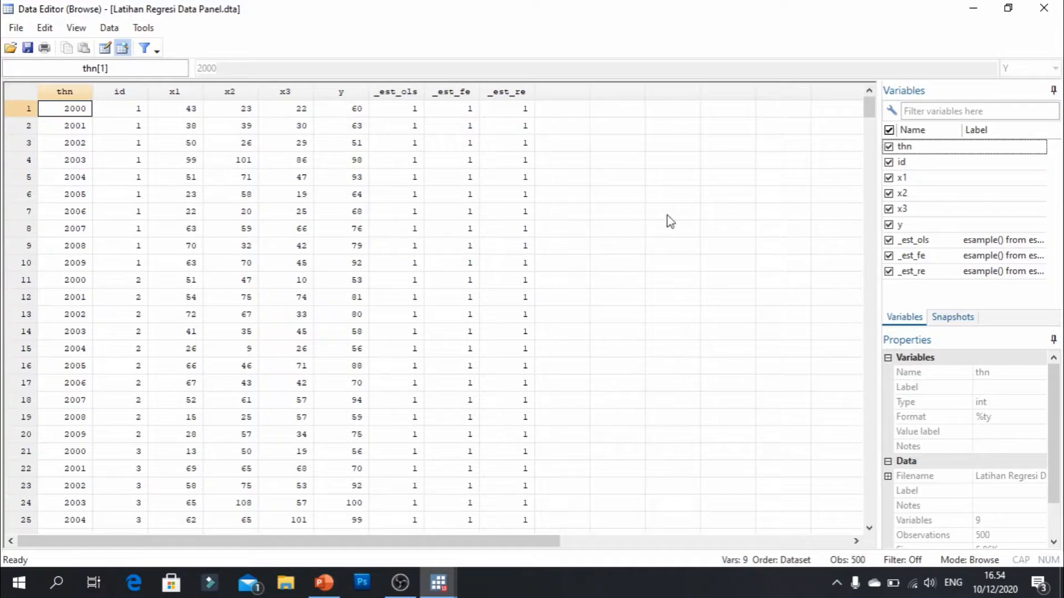
{"action": "left_click_drag", "start_coordinate": [869, 109], "coordinate": [846, 96]}
{"action": "left_click", "coordinate": [1043, 8]}
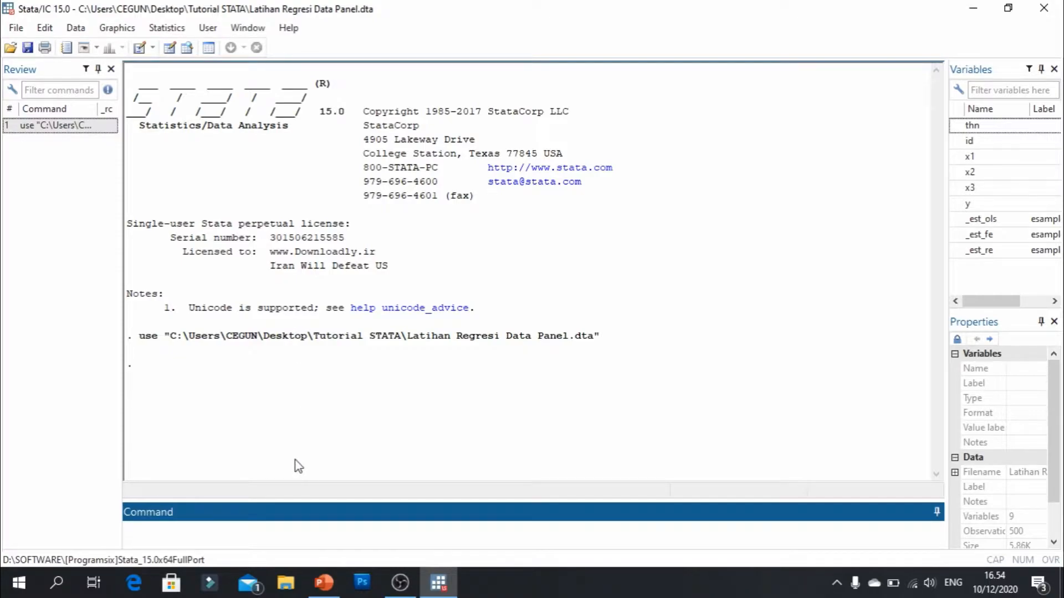
Step: Switch to PowerPoint and copy the command "tsset id thn, yearly" from the Deklarasi Panel Data slide
{"action": "left_click", "coordinate": [323, 583]}
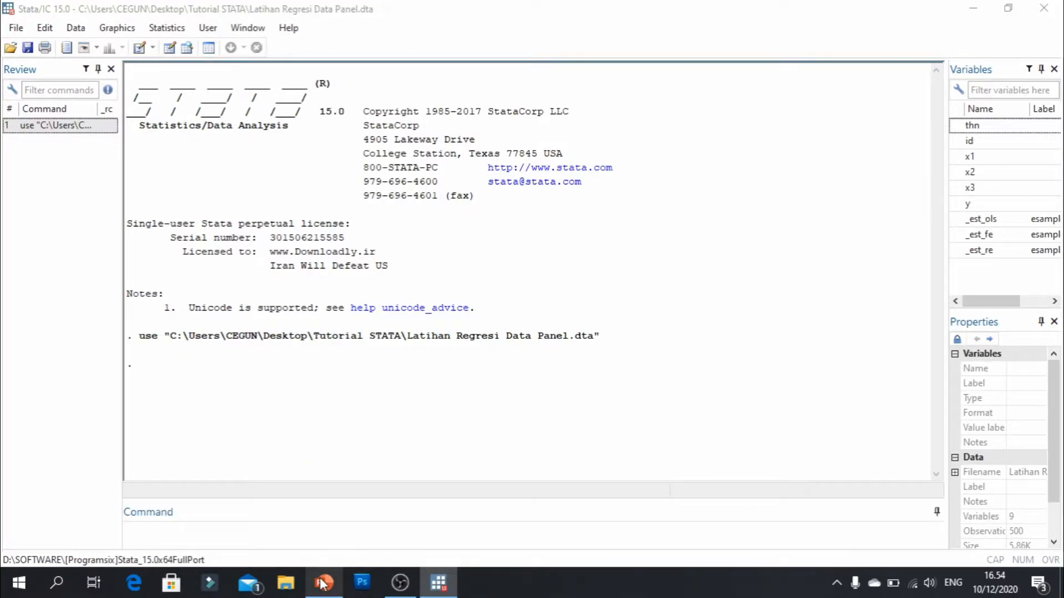
{"action": "left_click", "coordinate": [50, 242]}
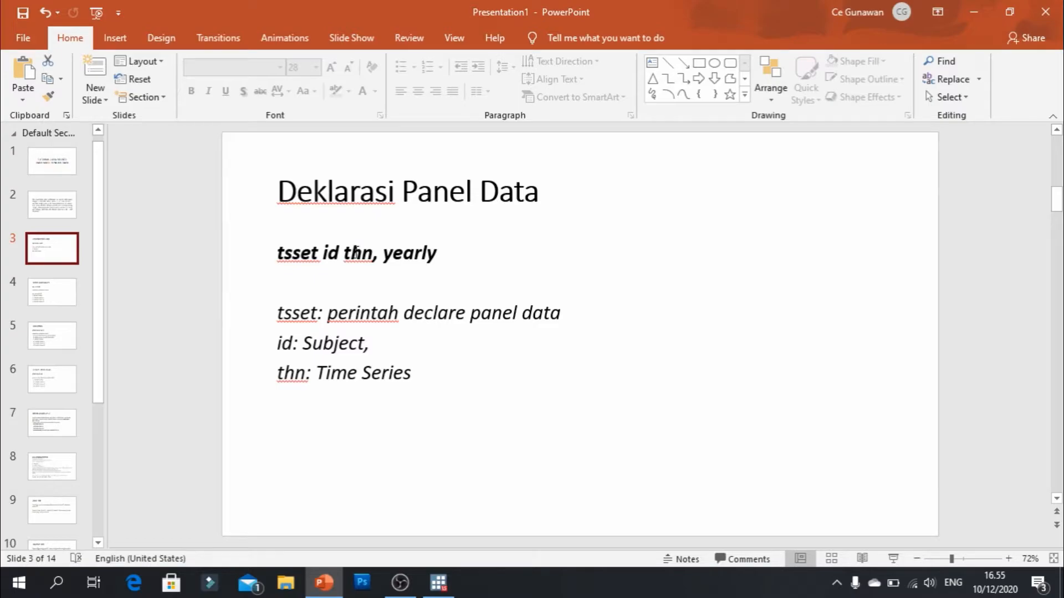
{"action": "left_click_drag", "start_coordinate": [279, 252], "coordinate": [429, 256]}
{"action": "key", "text": "ctrl+c"}
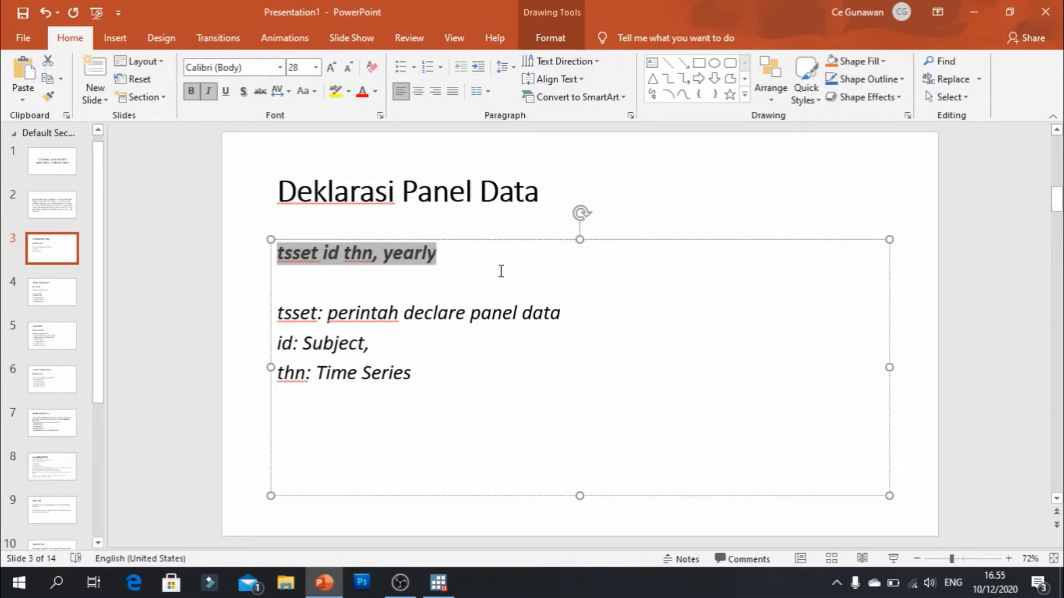
Step: Switch to Stata and declare the panel data by running "tsset id thn, yearly"
{"action": "left_click", "coordinate": [440, 582]}
{"action": "key", "text": "ctrl+v"}
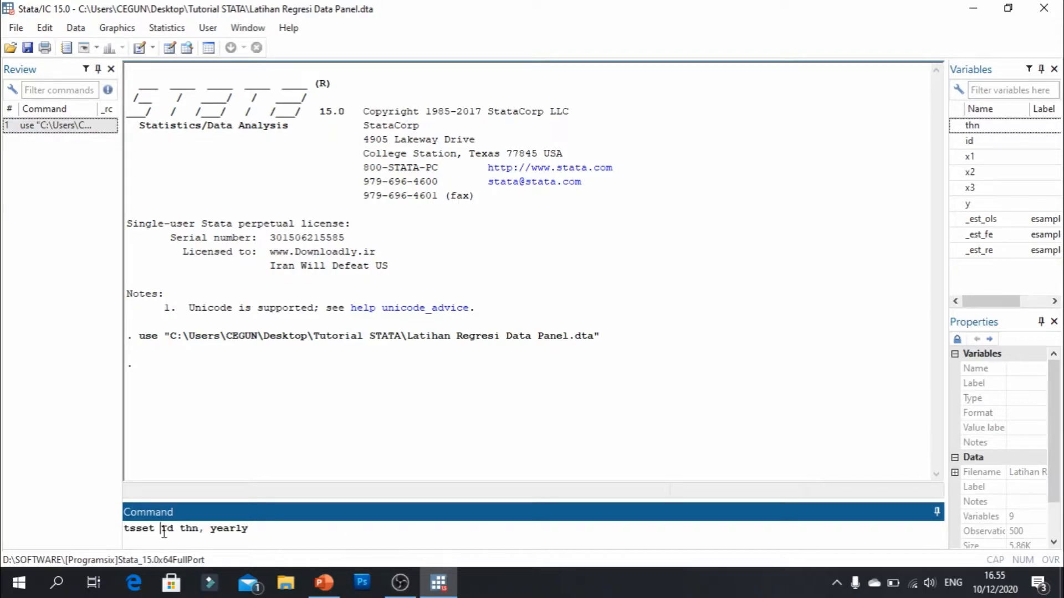
{"action": "mouse_move", "coordinate": [984, 145]}
{"action": "left_click_drag", "start_coordinate": [211, 530], "coordinate": [247, 528]}
{"action": "left_click", "coordinate": [142, 529]}
{"action": "key", "text": "Return"}
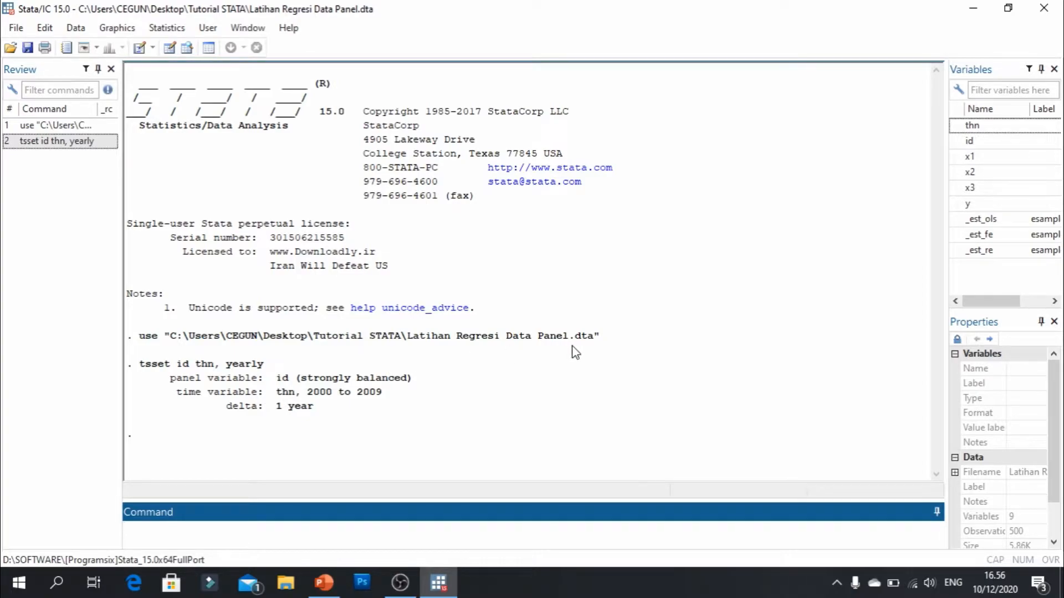
Step: Switch to PowerPoint and copy the command "reg y x1 x2 x3" from the Pooled Least Square slide
{"action": "key", "text": "alt+Tab"}
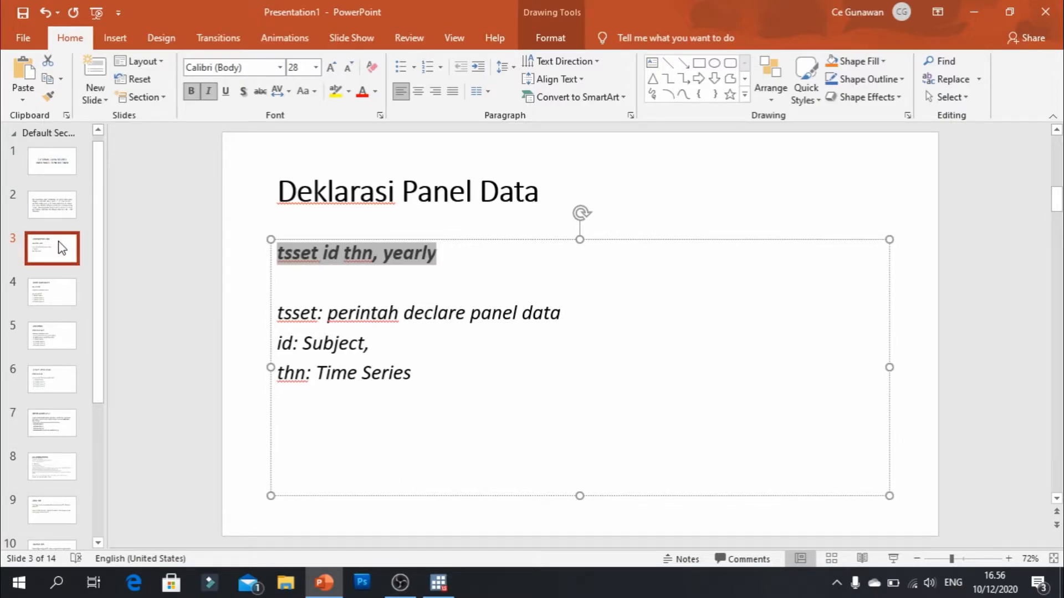
{"action": "left_click", "coordinate": [59, 293]}
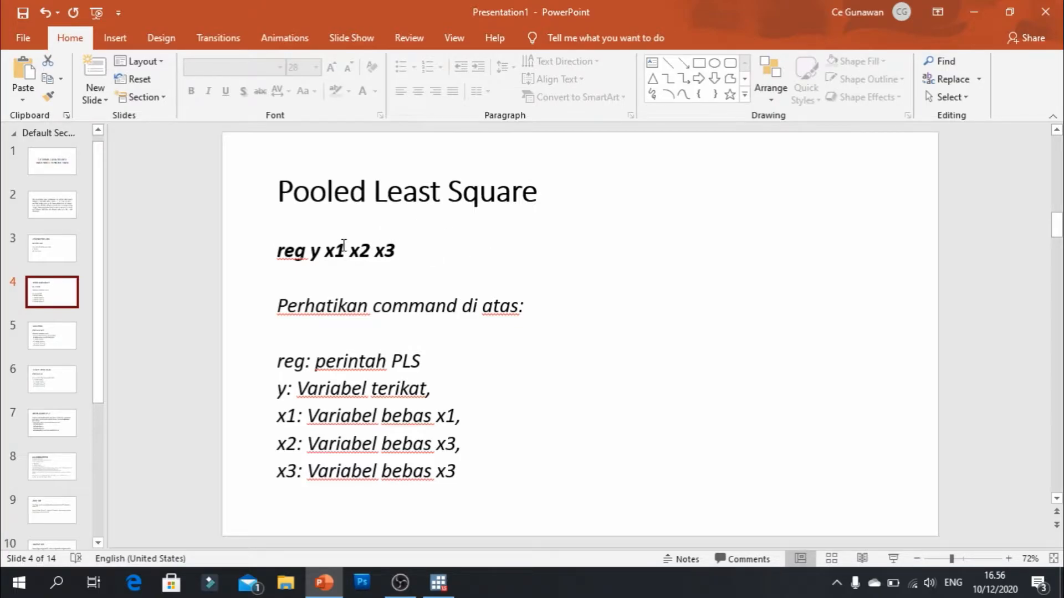
{"action": "left_click_drag", "start_coordinate": [277, 252], "coordinate": [392, 259]}
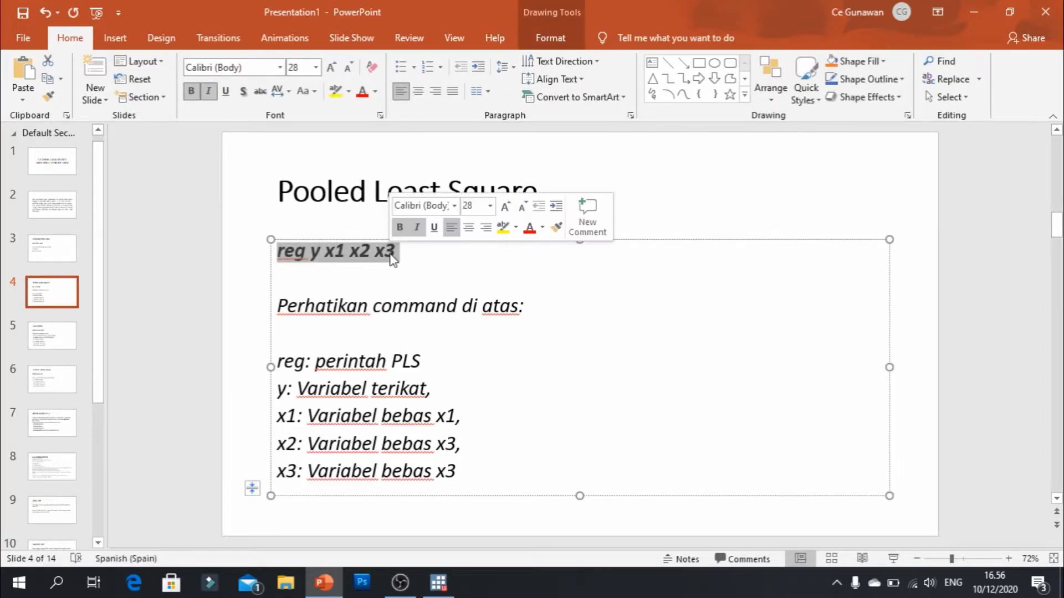
{"action": "left_click", "coordinate": [306, 252]}
{"action": "double_click", "coordinate": [299, 251]}
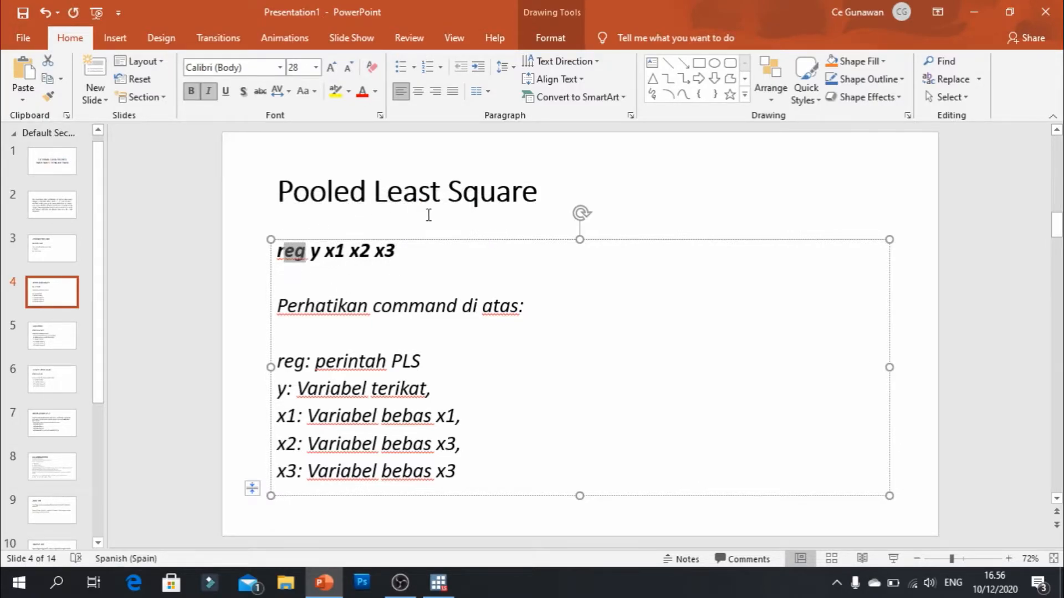
{"action": "right_click", "coordinate": [317, 256]}
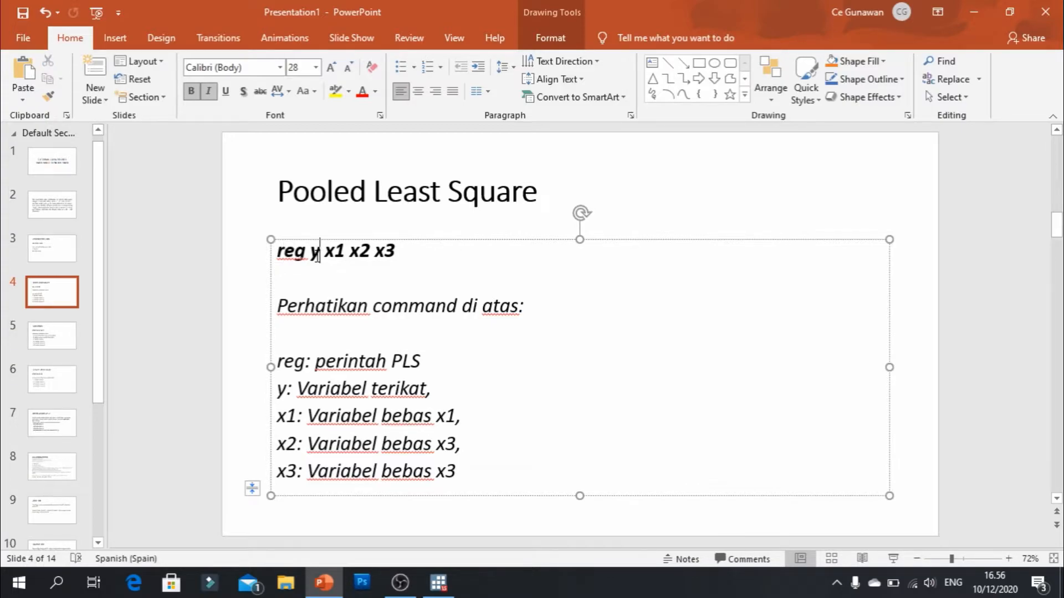
{"action": "left_click", "coordinate": [395, 253]}
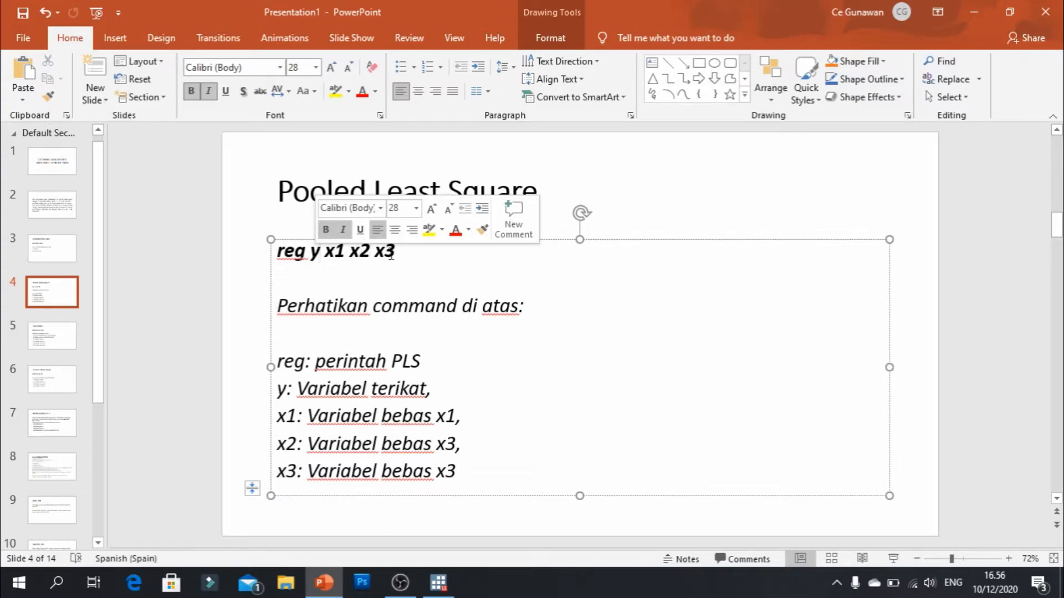
{"action": "left_click_drag", "start_coordinate": [277, 252], "coordinate": [391, 255]}
{"action": "key", "text": "ctrl+c"}
Step: Switch to Stata and run the pooled least squares regression "reg y x1 x2 x3"
{"action": "key", "text": "alt+Tab"}
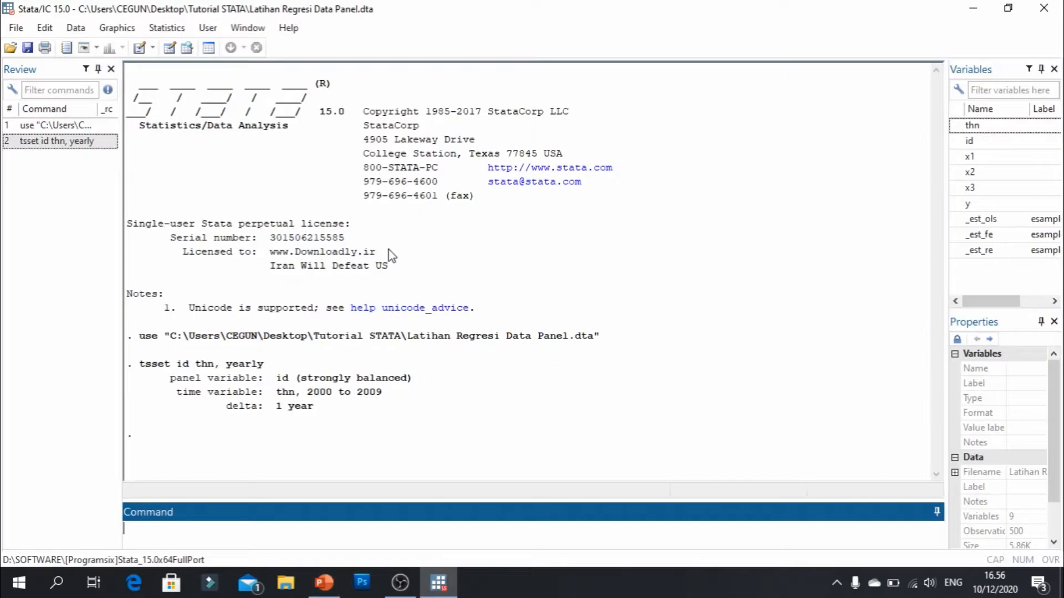
{"action": "key", "text": "ctrl+v"}
{"action": "left_click", "coordinate": [139, 530]}
{"action": "left_click", "coordinate": [219, 528]}
{"action": "key", "text": "Return"}
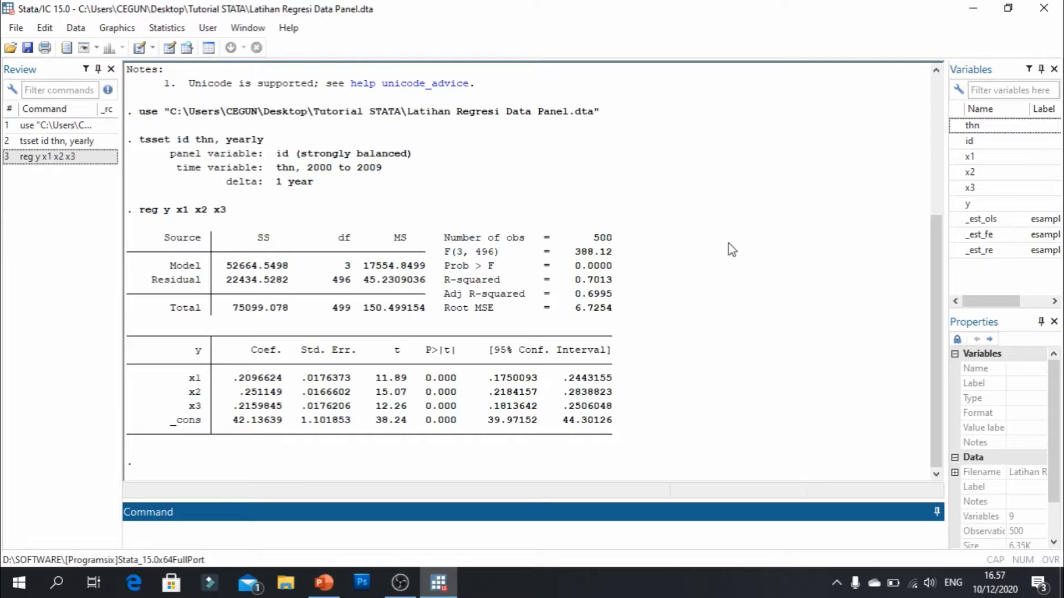
Step: Switch to PowerPoint and display the Fixed Effects slide to read its command syntax
{"action": "key", "text": "alt+Tab"}
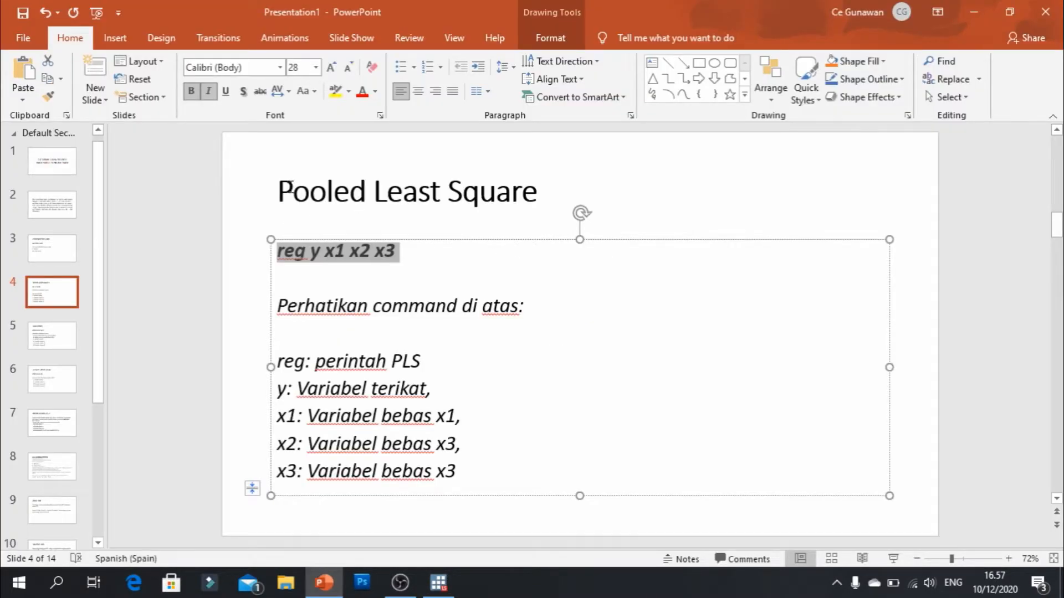
{"action": "left_click_drag", "start_coordinate": [98, 254], "coordinate": [98, 280]}
{"action": "left_click", "coordinate": [60, 322]}
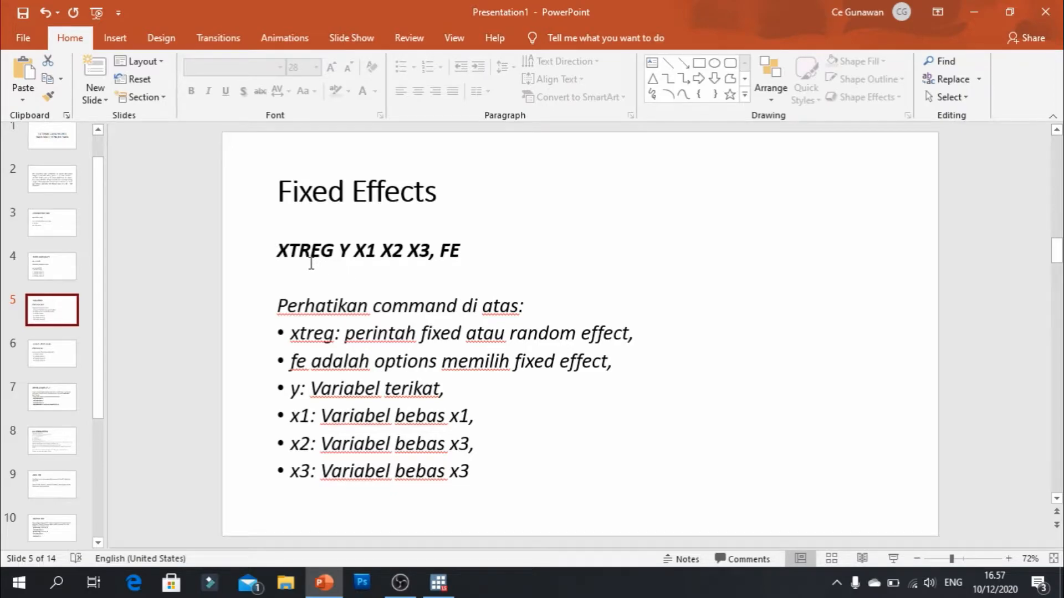
Step: Switch to Stata and try to run the fixed effects regression as "xtreg y x1 x2 x3, FE"
{"action": "key", "text": "alt+Tab"}
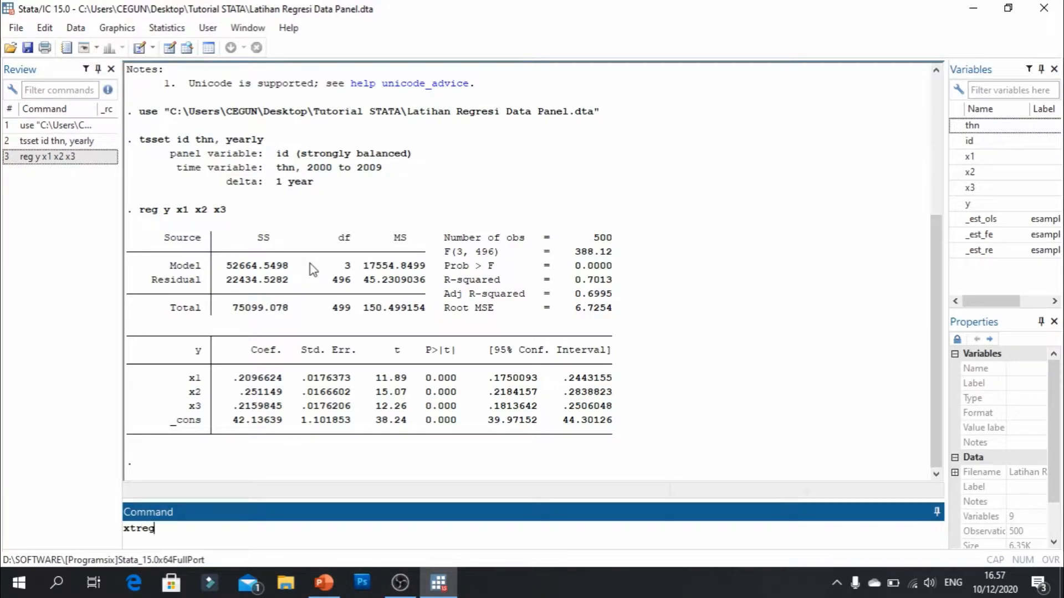
{"action": "key", "text": "alt+Tab"}
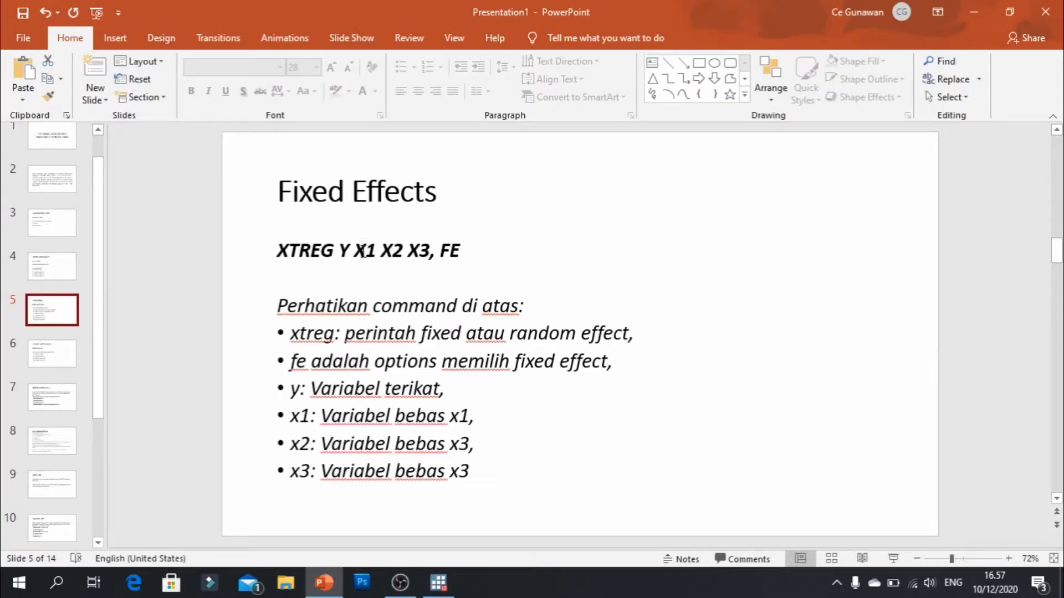
{"action": "key", "text": "alt+Tab"}
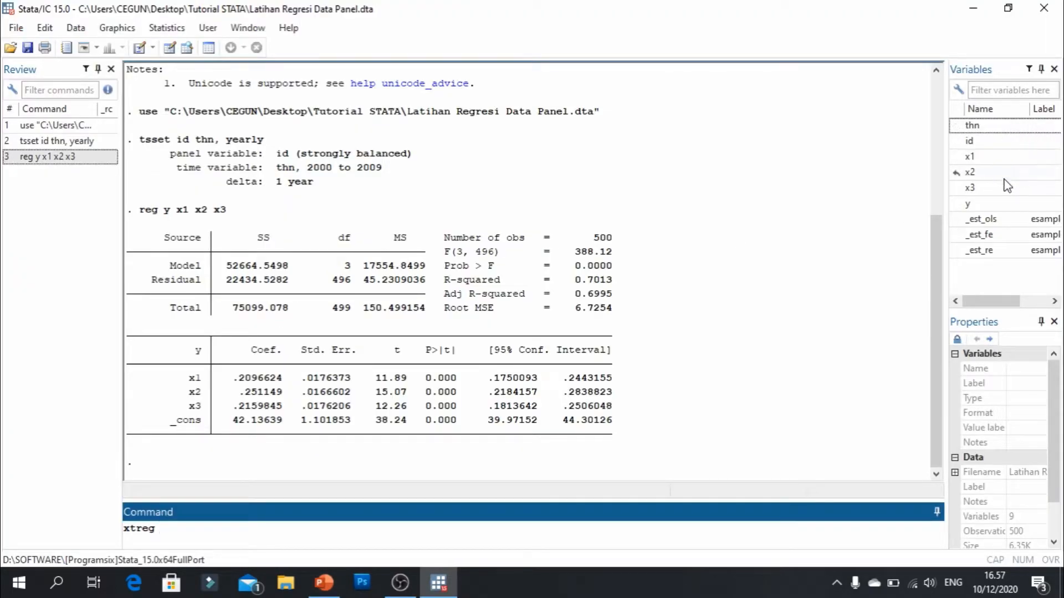
{"action": "double_click", "coordinate": [995, 203]}
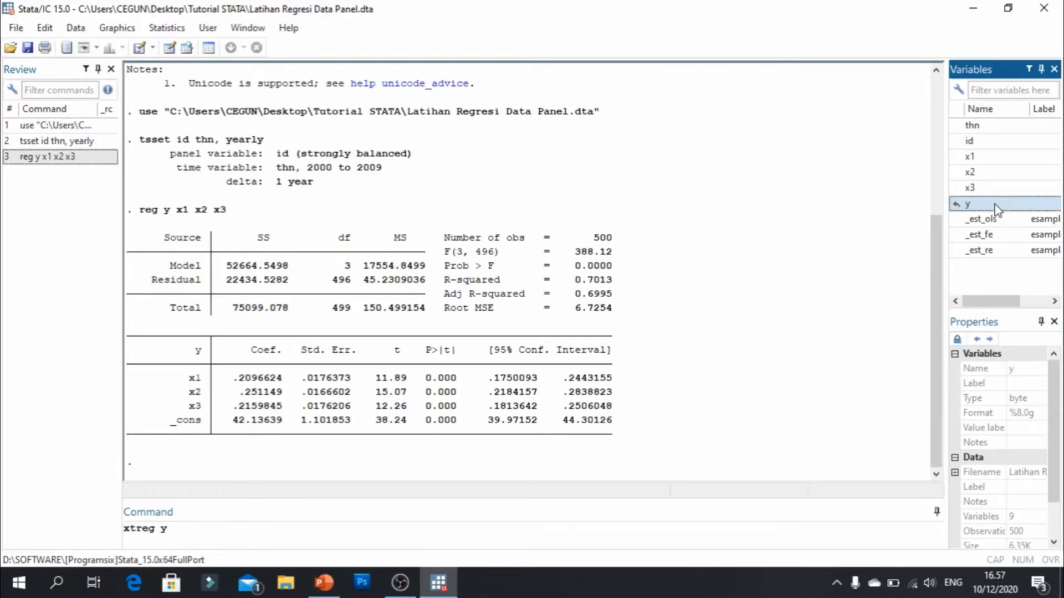
{"action": "double_click", "coordinate": [999, 158]}
{"action": "double_click", "coordinate": [1000, 175]}
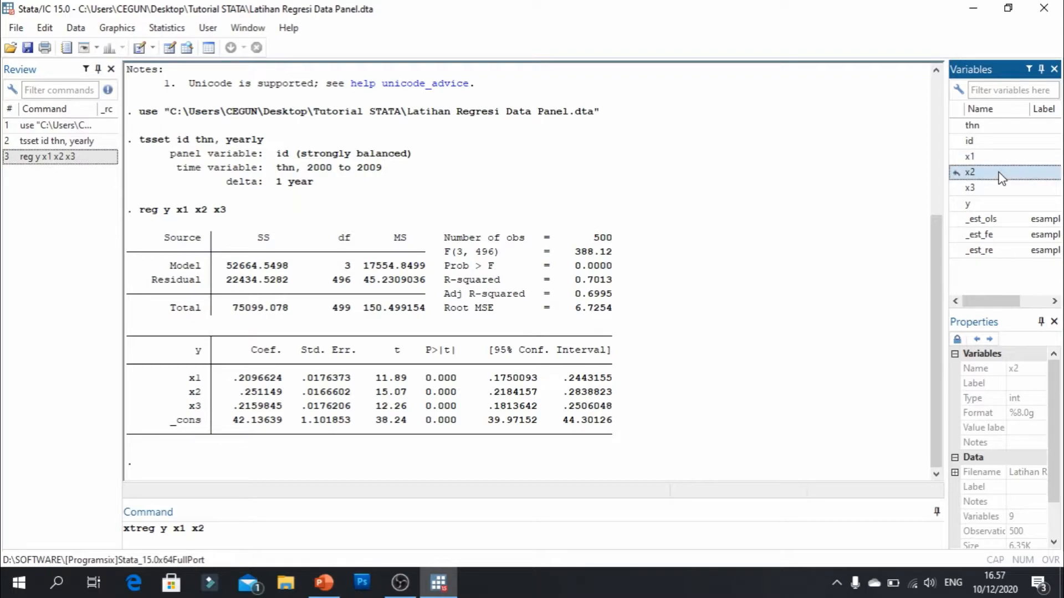
{"action": "left_click", "coordinate": [1002, 190]}
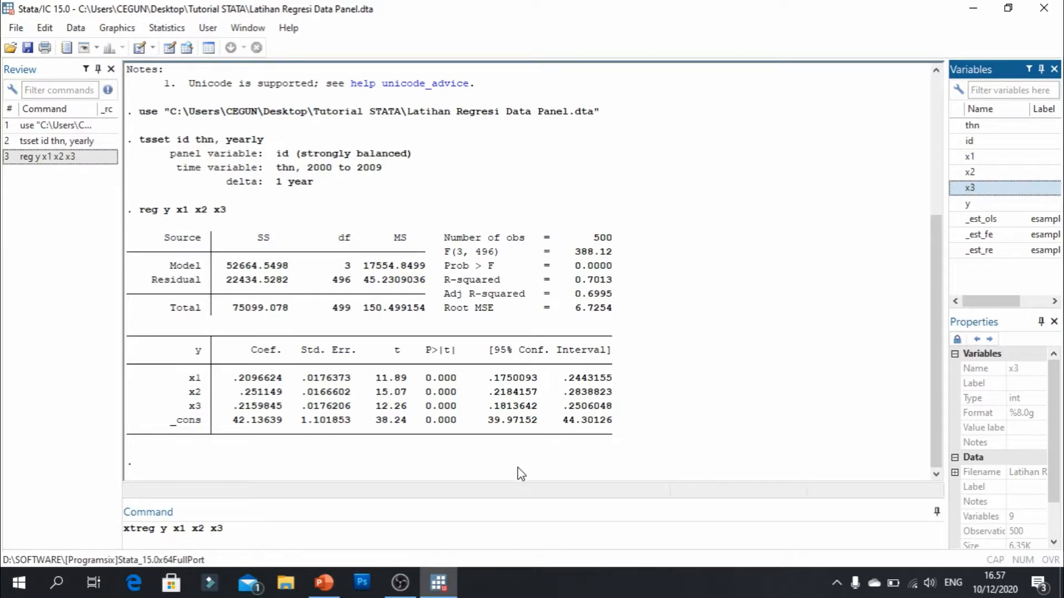
{"action": "left_click", "coordinate": [508, 527]}
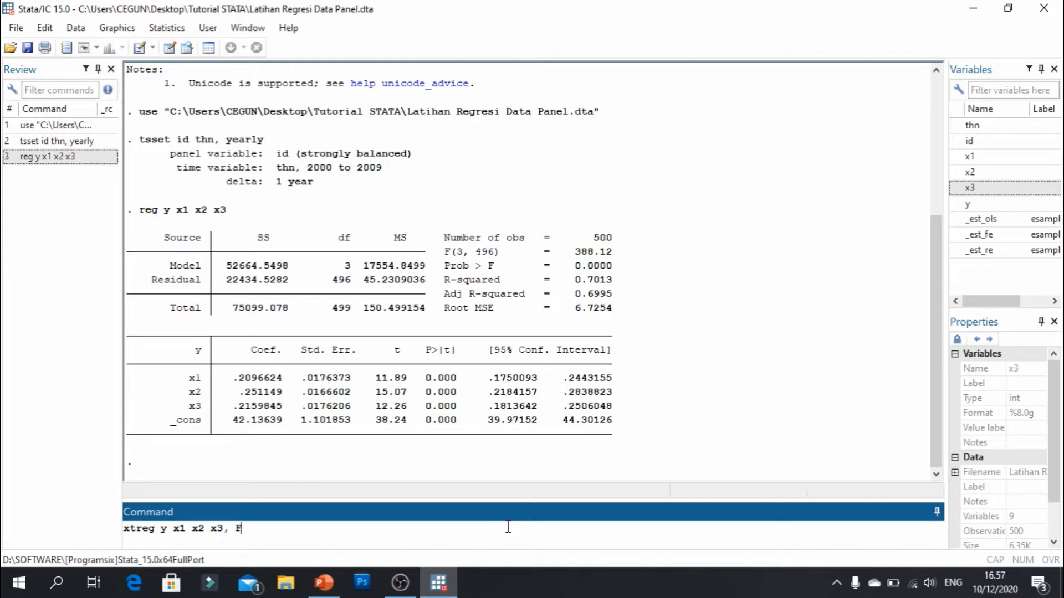
{"action": "key", "text": "Return"}
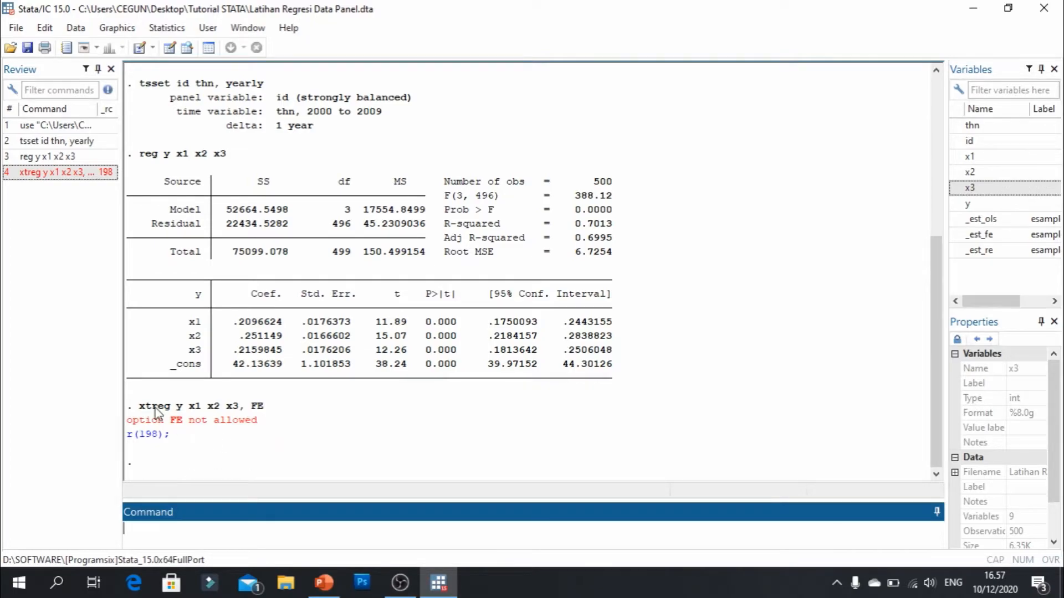
Step: Recall the xtreg command, change its option to lowercase and run "xtreg y x1 x2 x3, fe", then review the output
{"action": "double_click", "coordinate": [72, 172]}
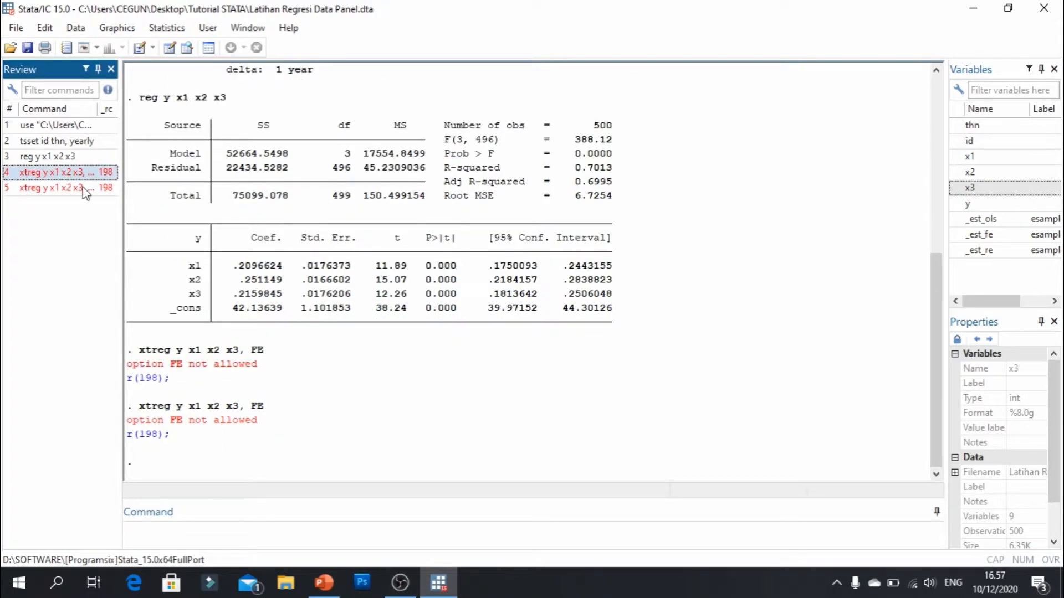
{"action": "left_click", "coordinate": [68, 189]}
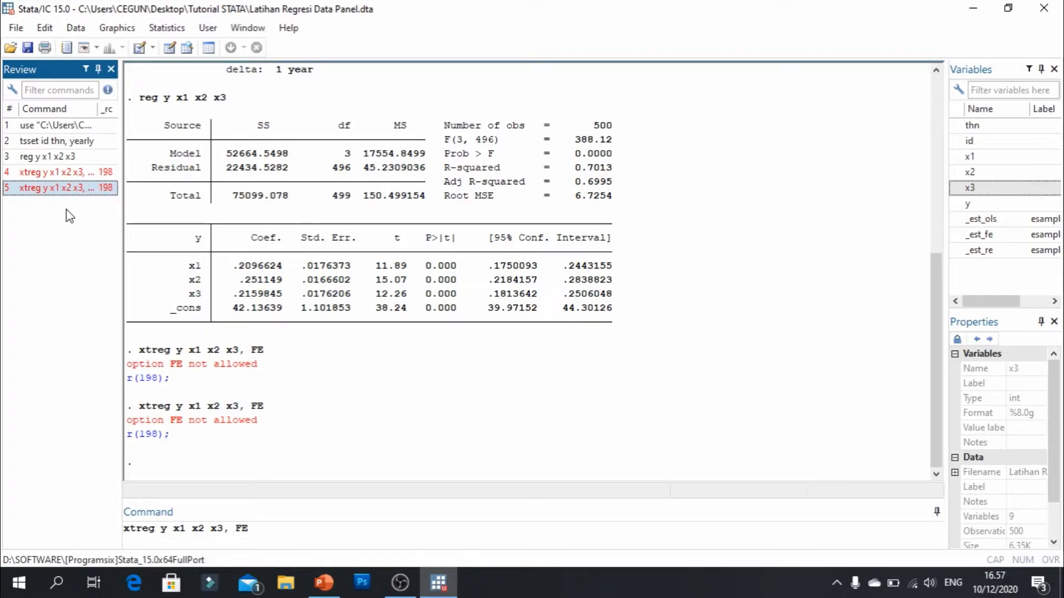
{"action": "left_click", "coordinate": [258, 533]}
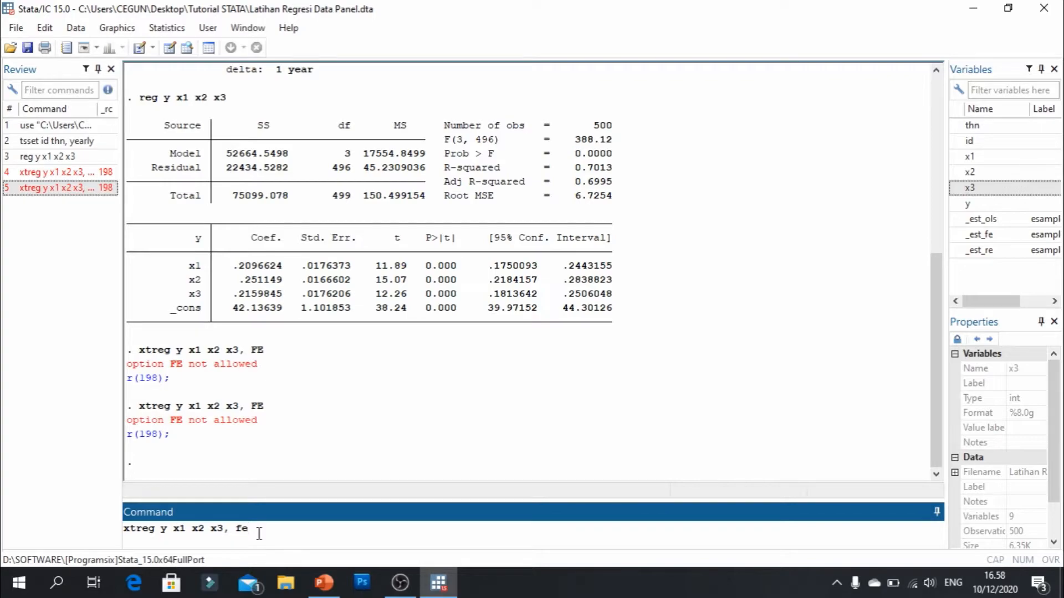
{"action": "key", "text": "Return"}
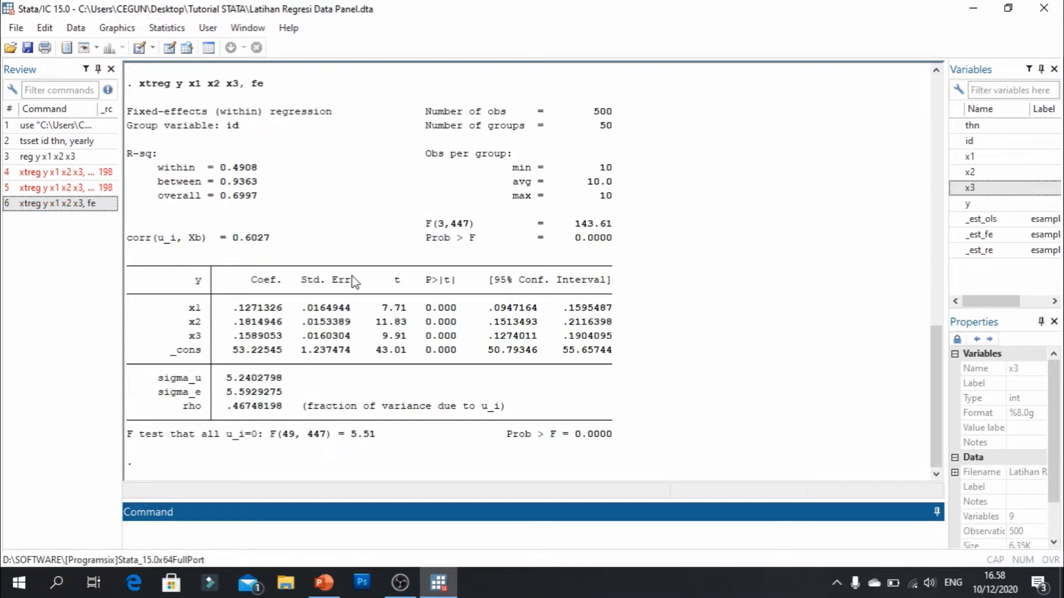
{"action": "left_click_drag", "start_coordinate": [937, 392], "coordinate": [933, 339]}
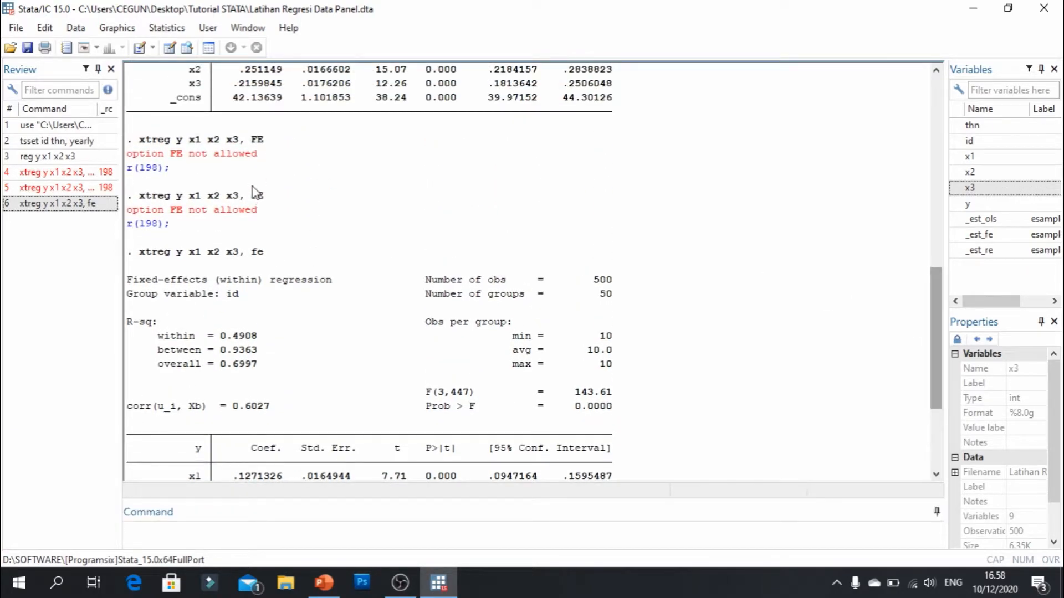
{"action": "left_click_drag", "start_coordinate": [934, 301], "coordinate": [936, 388]}
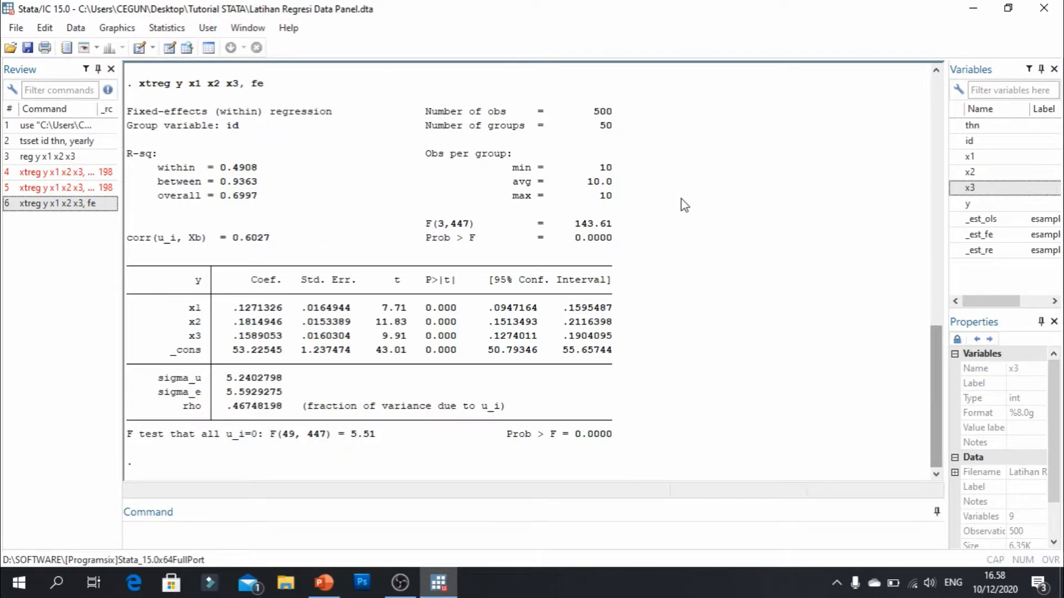
Step: Switch to PowerPoint and display the Random Effect Model slide
{"action": "key", "text": "alt+Tab"}
{"action": "left_click", "coordinate": [69, 363]}
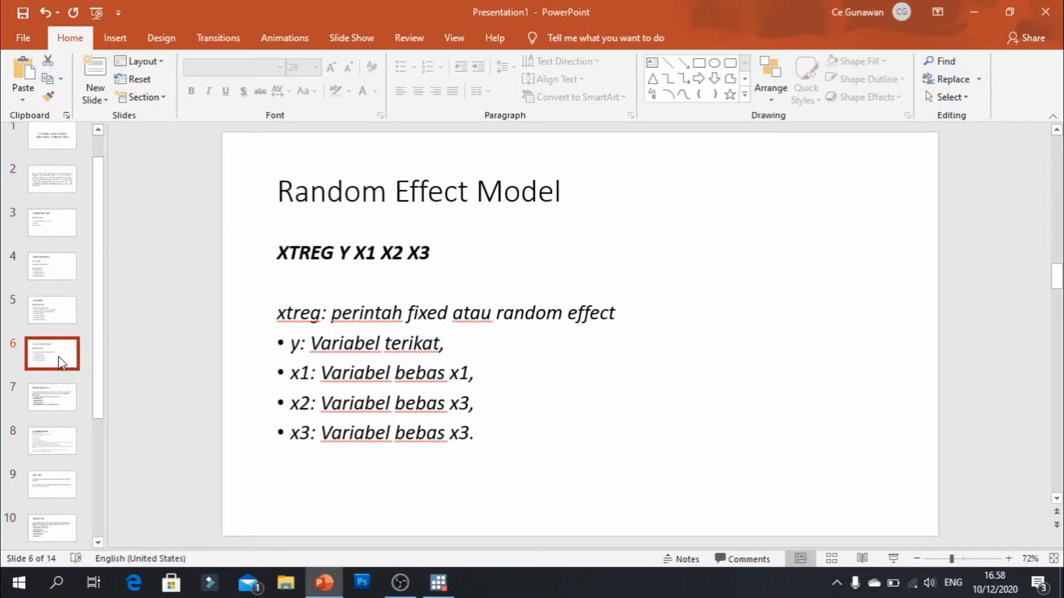
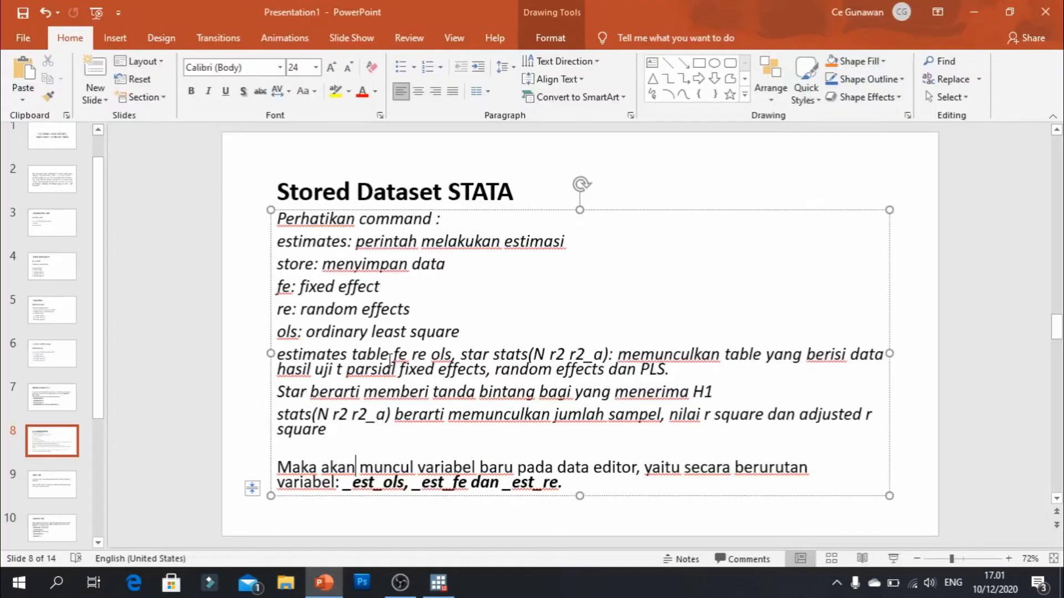
Step: Display the Chow Test slide, then switch to Stata and locate the F test in the fixed effects regression output
{"action": "left_click_drag", "start_coordinate": [98, 381], "coordinate": [101, 425]}
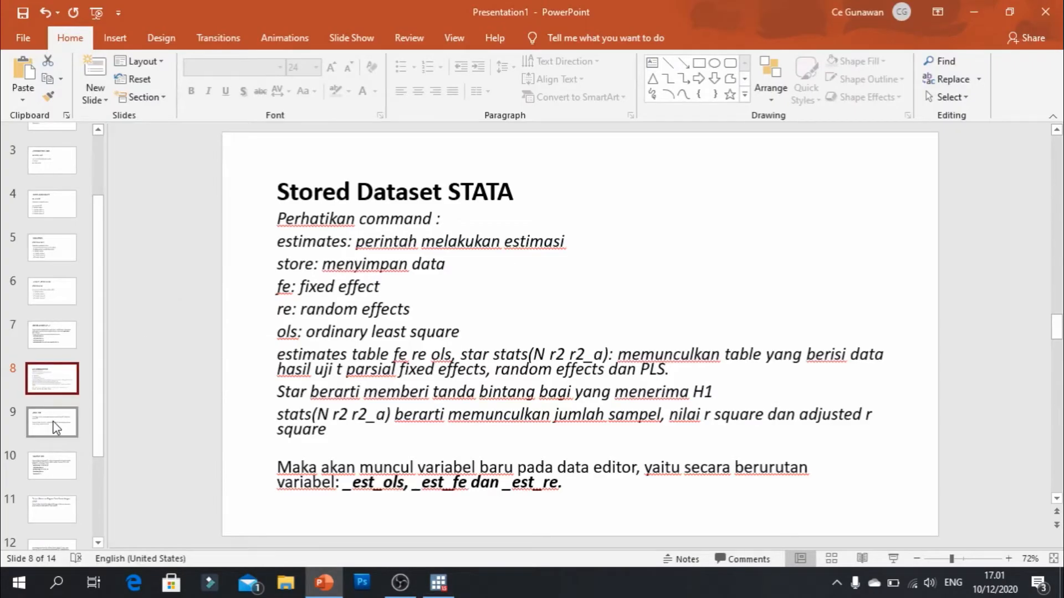
{"action": "left_click", "coordinate": [54, 429]}
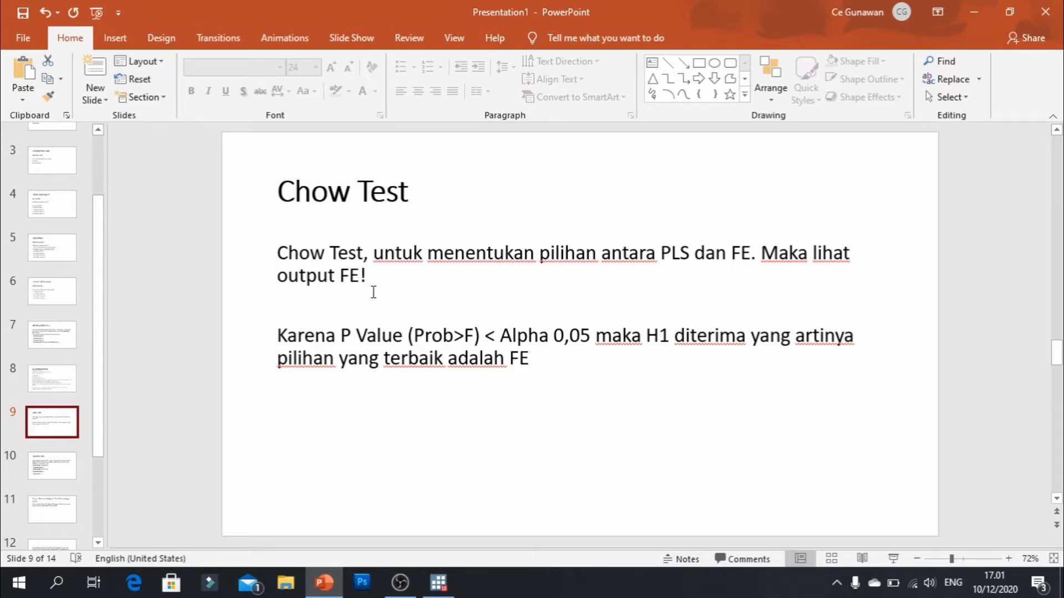
{"action": "key", "text": "alt+Tab"}
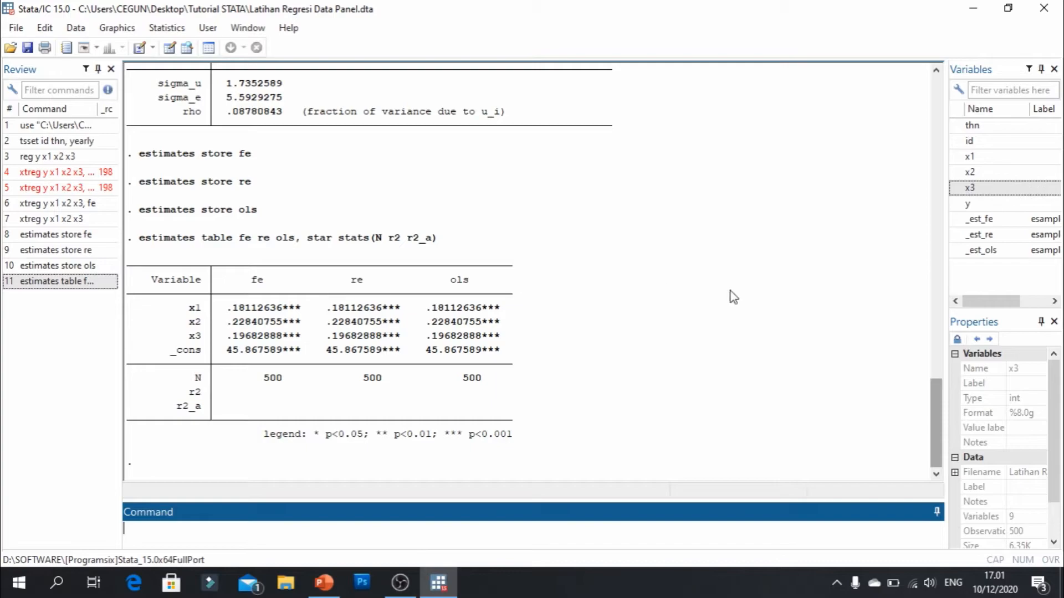
{"action": "left_click_drag", "start_coordinate": [940, 433], "coordinate": [943, 287]}
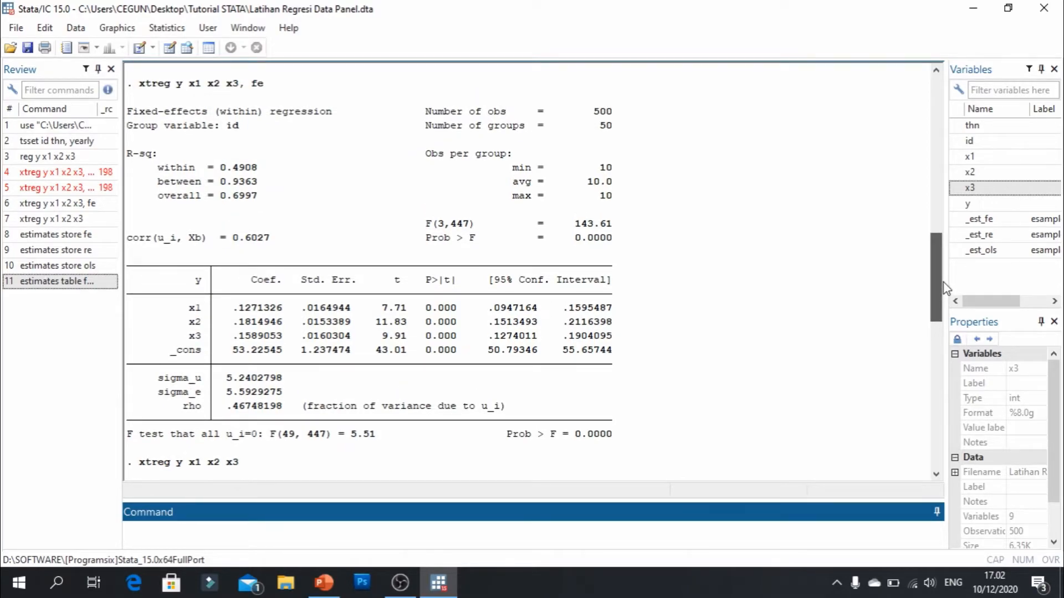
{"action": "mouse_move", "coordinate": [943, 282]}
{"action": "left_mouse_down"}
{"action": "mouse_move", "coordinate": [951, 155]}
{"action": "mouse_move", "coordinate": [949, 285]}
{"action": "left_mouse_up"}
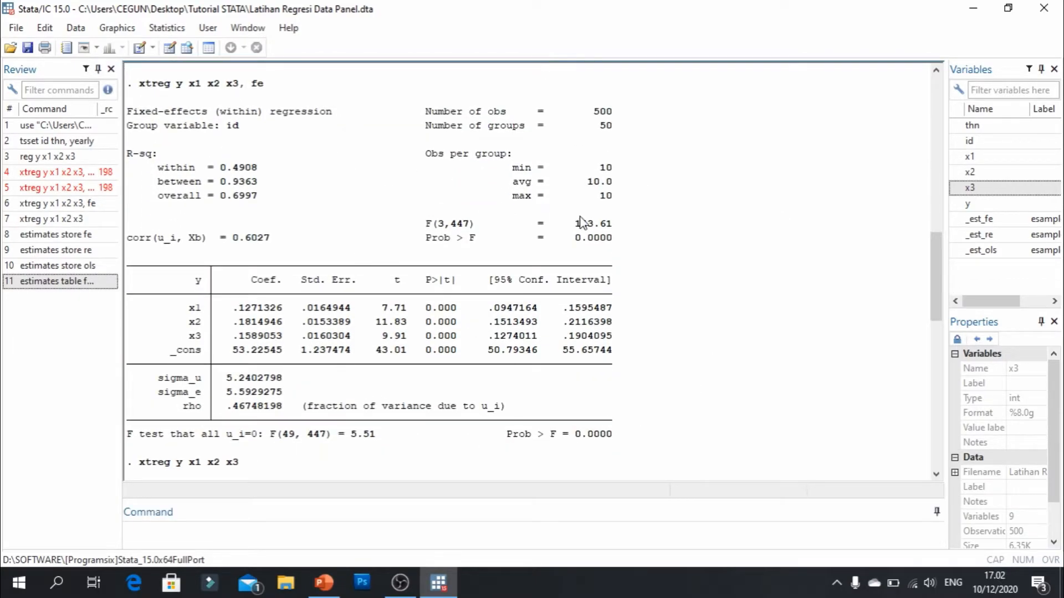
{"action": "scroll", "coordinate": [535, 307], "scroll_direction": "down", "scroll_amount": 1}
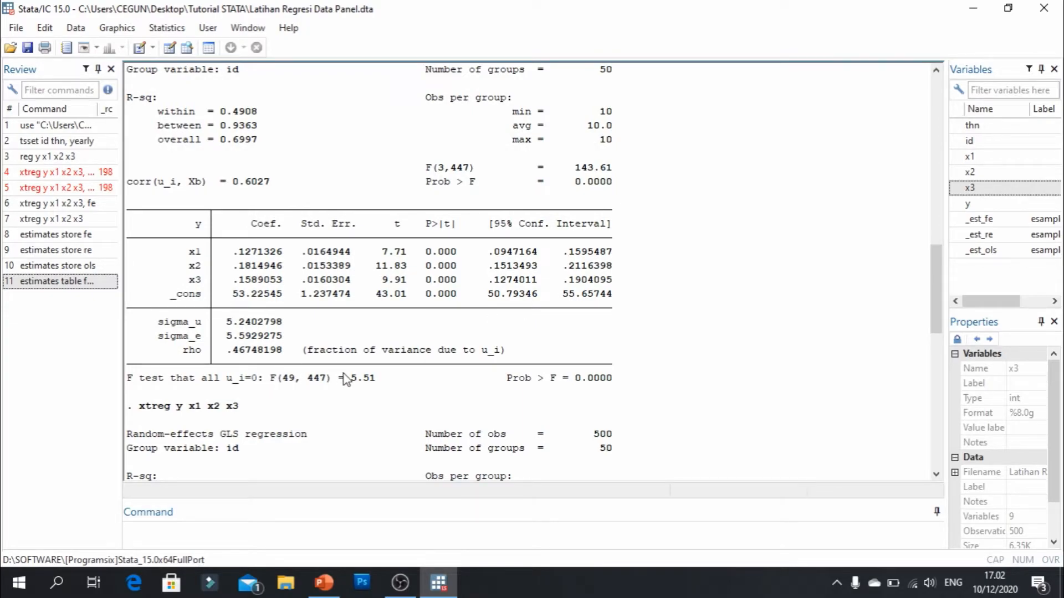
Step: Compare the Chow Test decision rule on the PowerPoint slide with the Prob > F value in Stata's fixed effects output
{"action": "key", "text": "alt+Tab"}
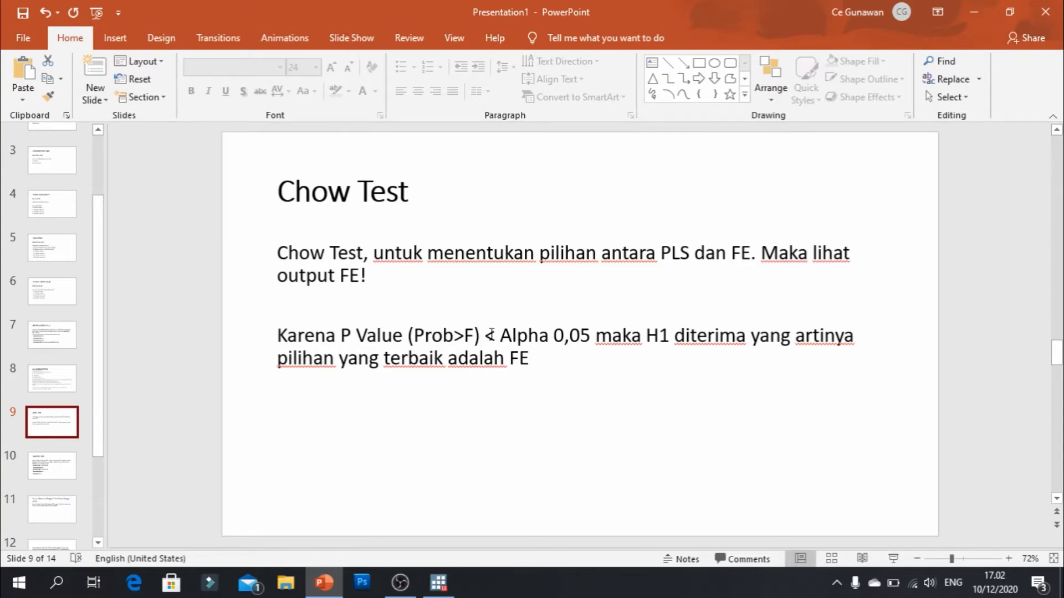
{"action": "double_click", "coordinate": [491, 335]}
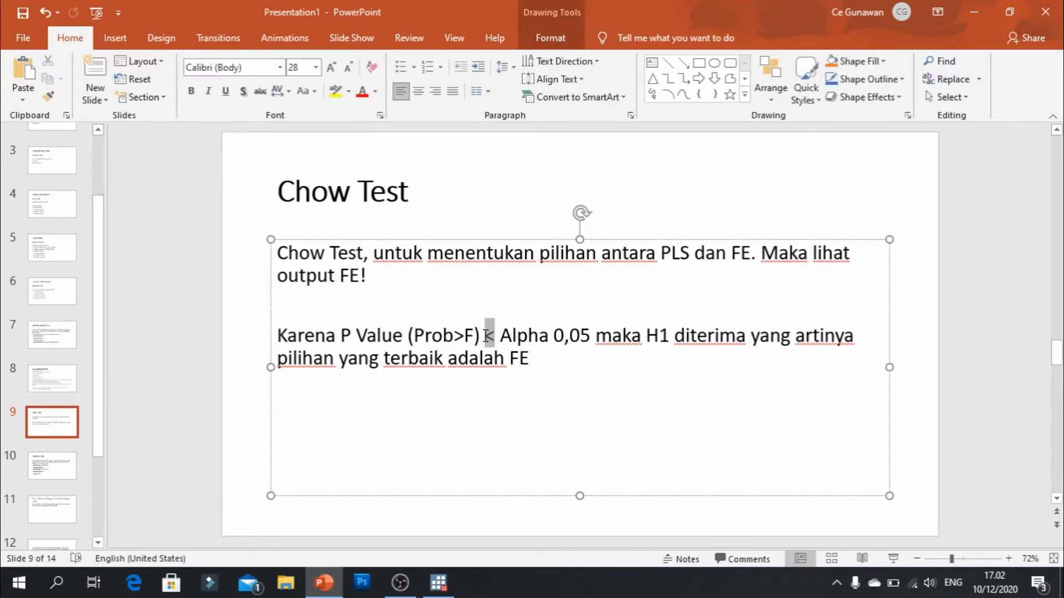
{"action": "key", "text": "alt+Tab"}
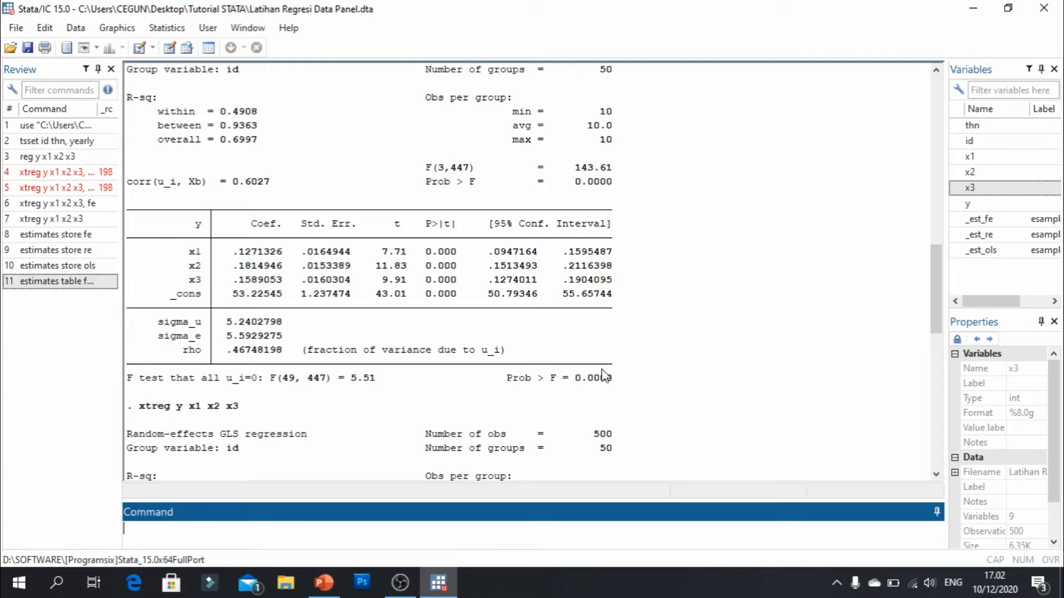
{"action": "key", "text": "alt+Tab"}
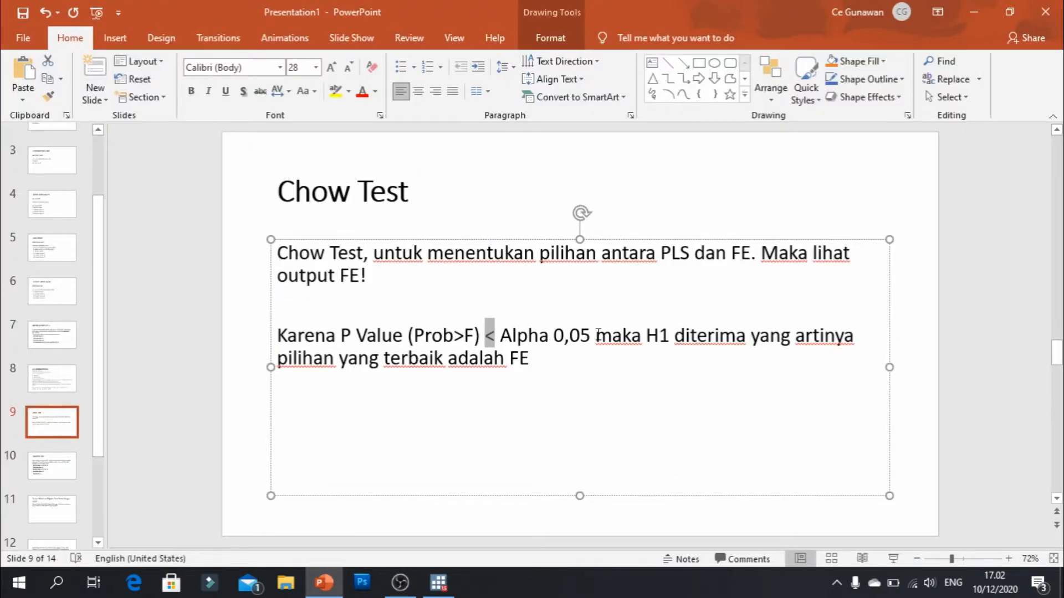
{"action": "key", "text": "alt+Tab"}
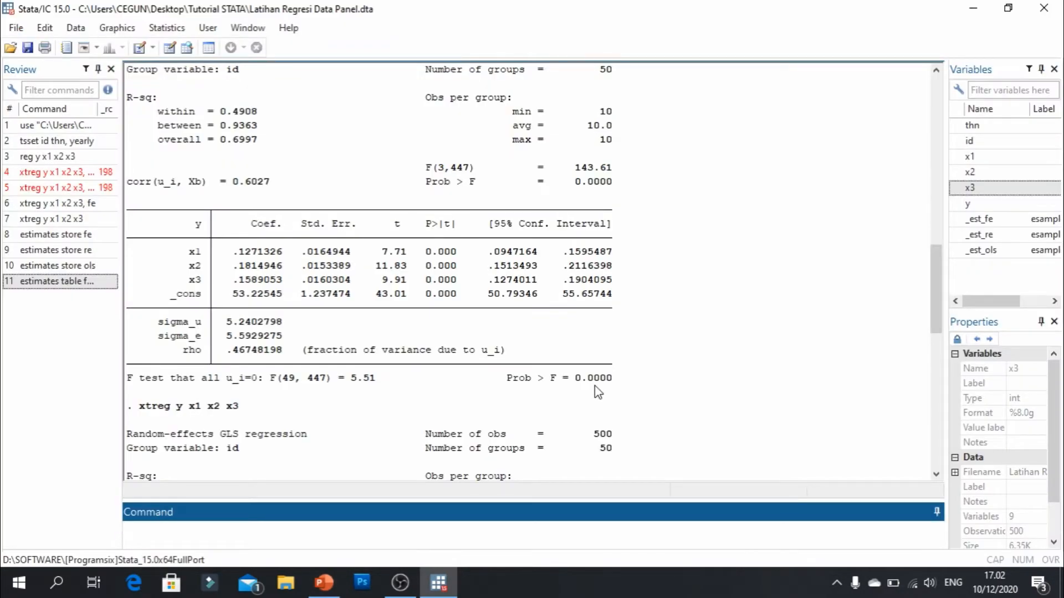
{"action": "key", "text": "alt+Tab"}
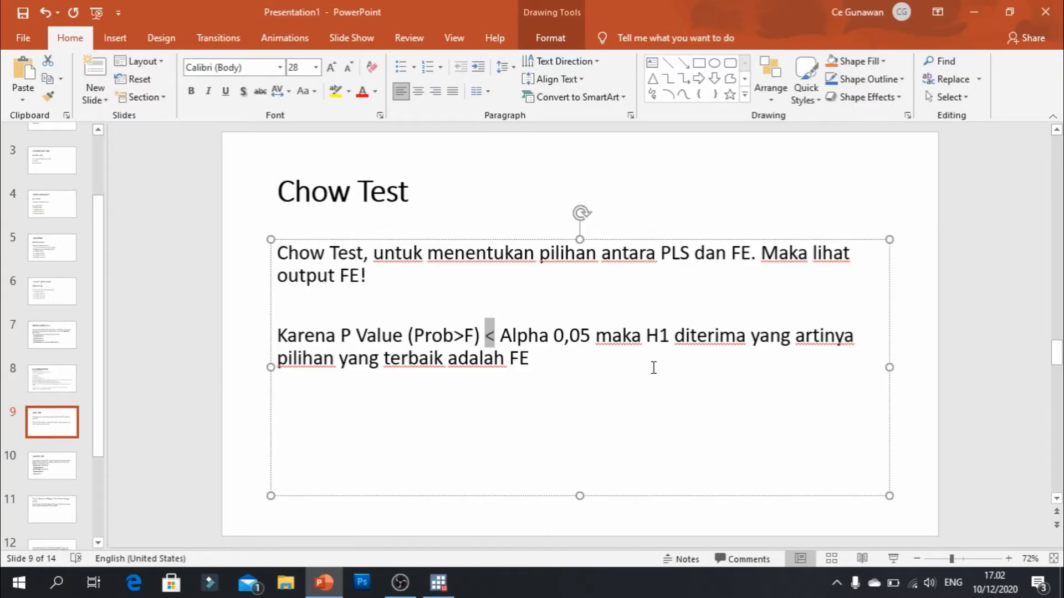
{"action": "key", "text": "alt+Tab"}
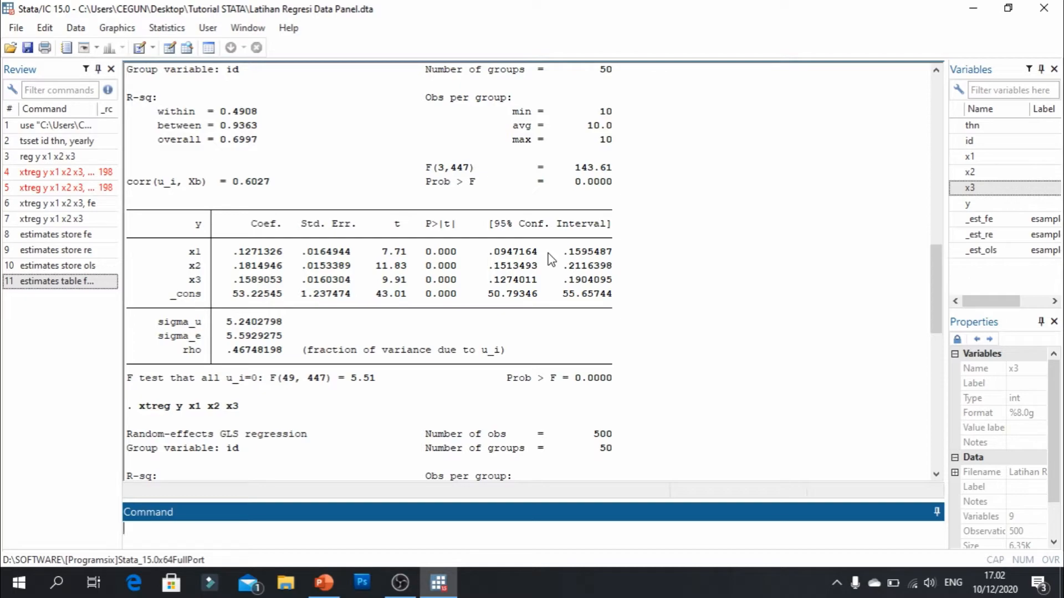
Step: Switch to PowerPoint and display the Hausman Test slide to read its command list
{"action": "key", "text": "alt+Tab"}
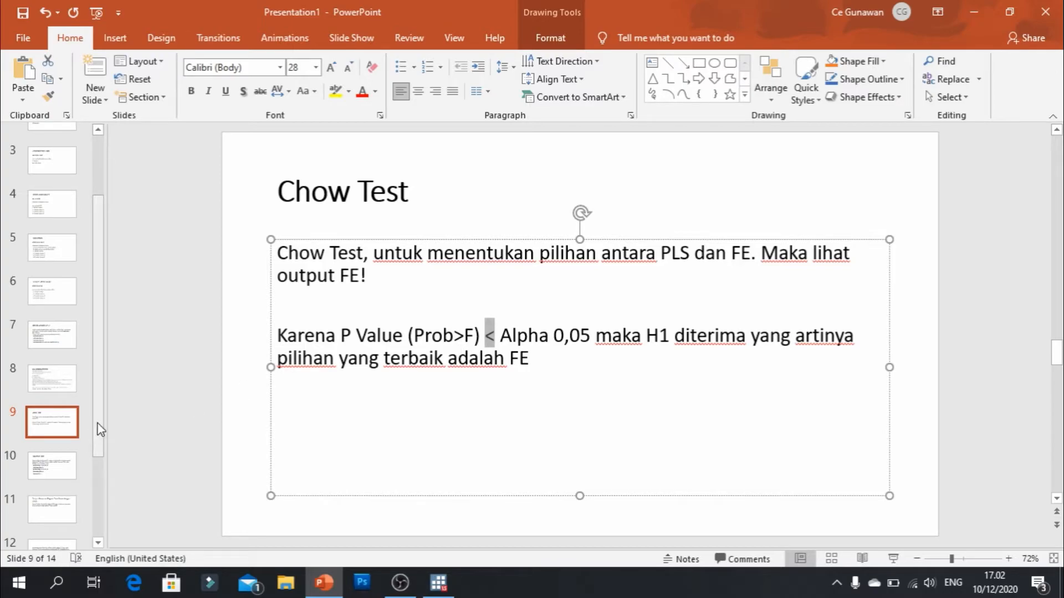
{"action": "left_click_drag", "start_coordinate": [98, 423], "coordinate": [101, 452]}
{"action": "left_click", "coordinate": [53, 420]}
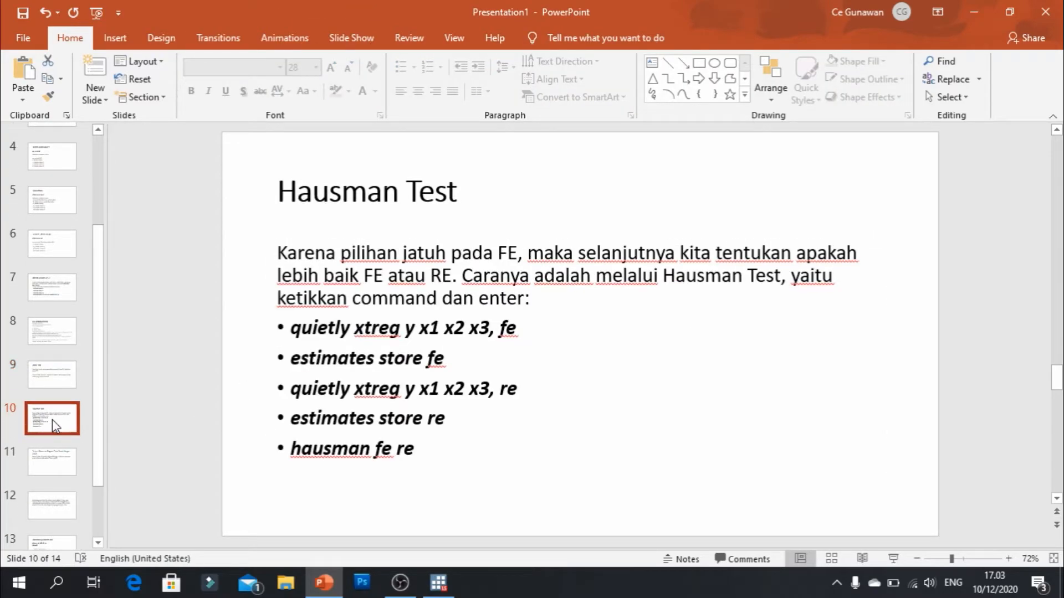
{"action": "key", "text": "alt+Tab"}
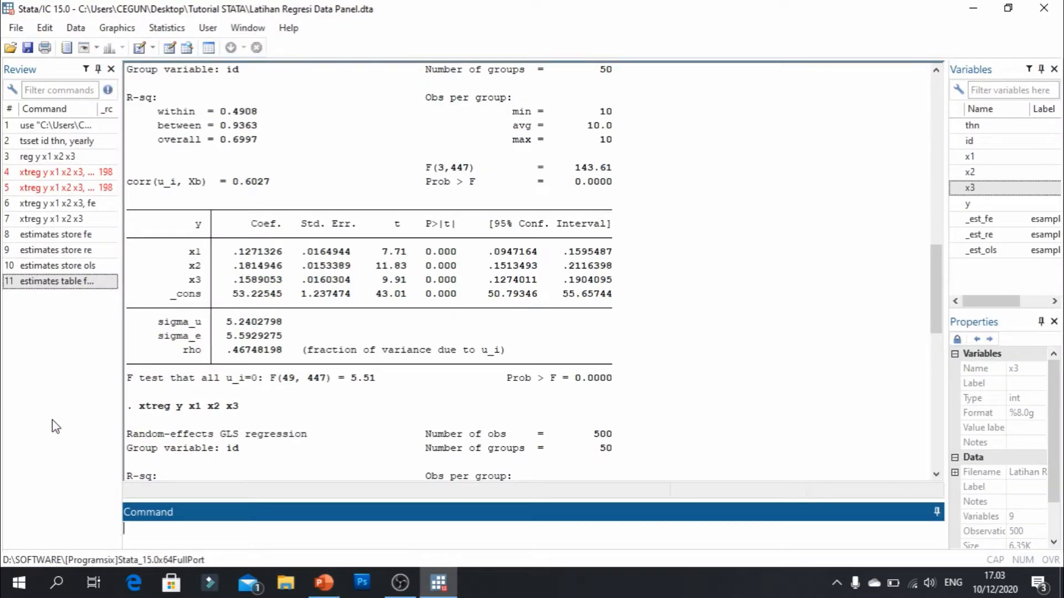
{"action": "key", "text": "alt+Tab"}
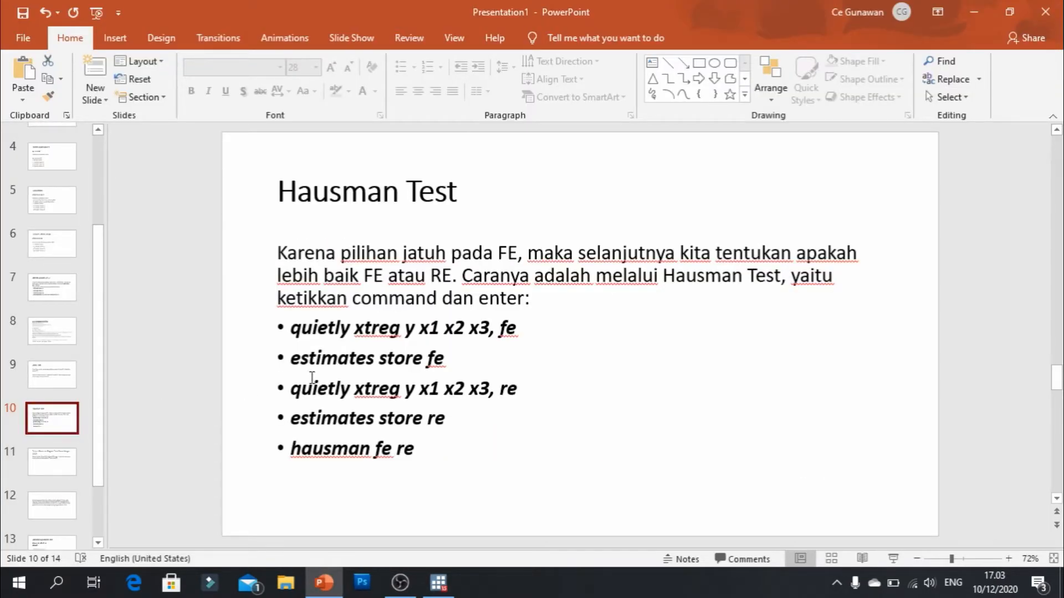
Step: Highlight the slide text "lebih baik FE atau RE. Caranya adalah melalui Hausman Test" in yellow
{"action": "mouse_move", "coordinate": [275, 275]}
{"action": "left_mouse_down"}
{"action": "mouse_move", "coordinate": [403, 275]}
{"action": "mouse_move", "coordinate": [273, 276]}
{"action": "left_mouse_up"}
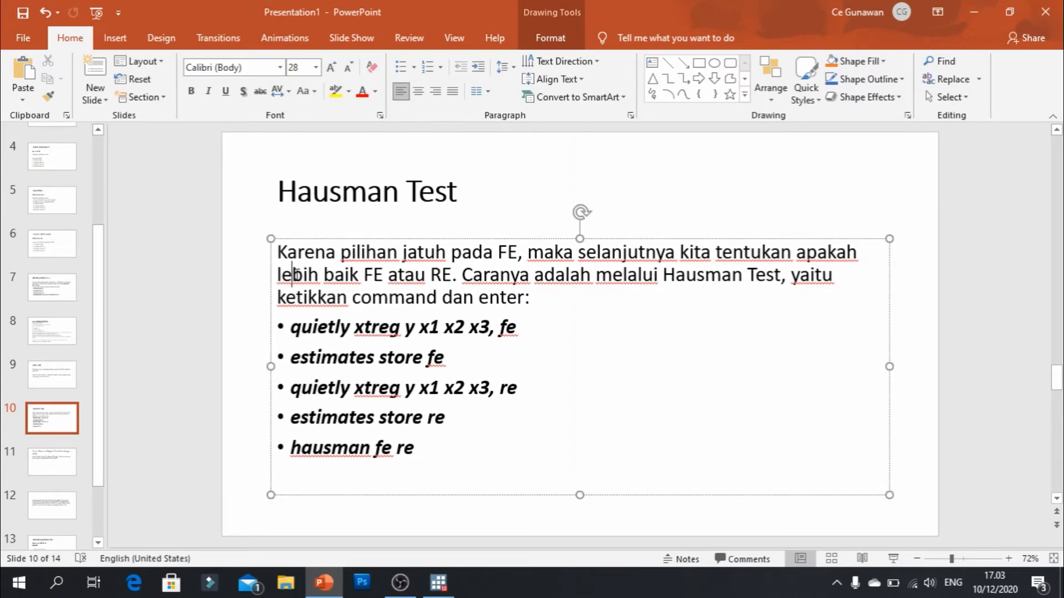
{"action": "double_click", "coordinate": [296, 275]}
{"action": "left_click_drag", "start_coordinate": [371, 282], "coordinate": [780, 284]}
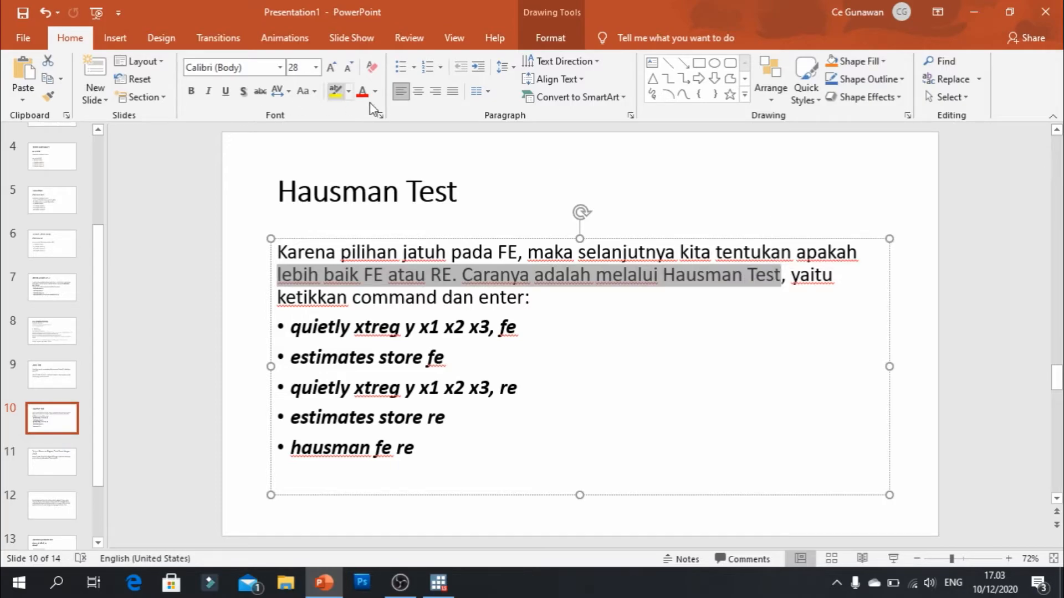
{"action": "left_click", "coordinate": [334, 91]}
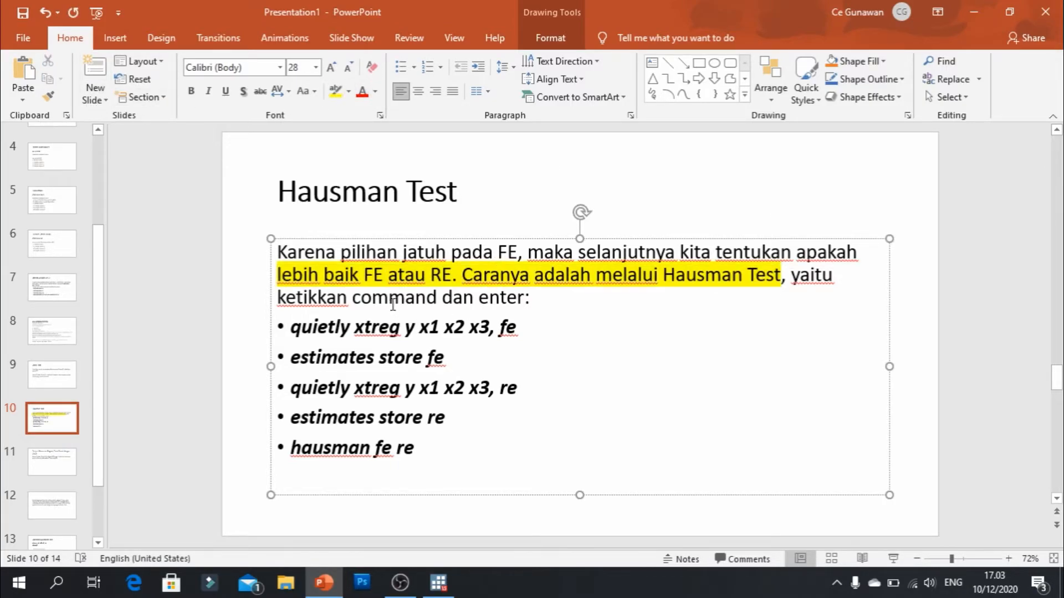
{"action": "left_click", "coordinate": [389, 299]}
Step: Copy "quietly xtreg y x1 x2 x3, fe" from the Hausman Test slide and run it in Stata
{"action": "left_click_drag", "start_coordinate": [290, 327], "coordinate": [508, 337]}
{"action": "key", "text": "ctrl+c"}
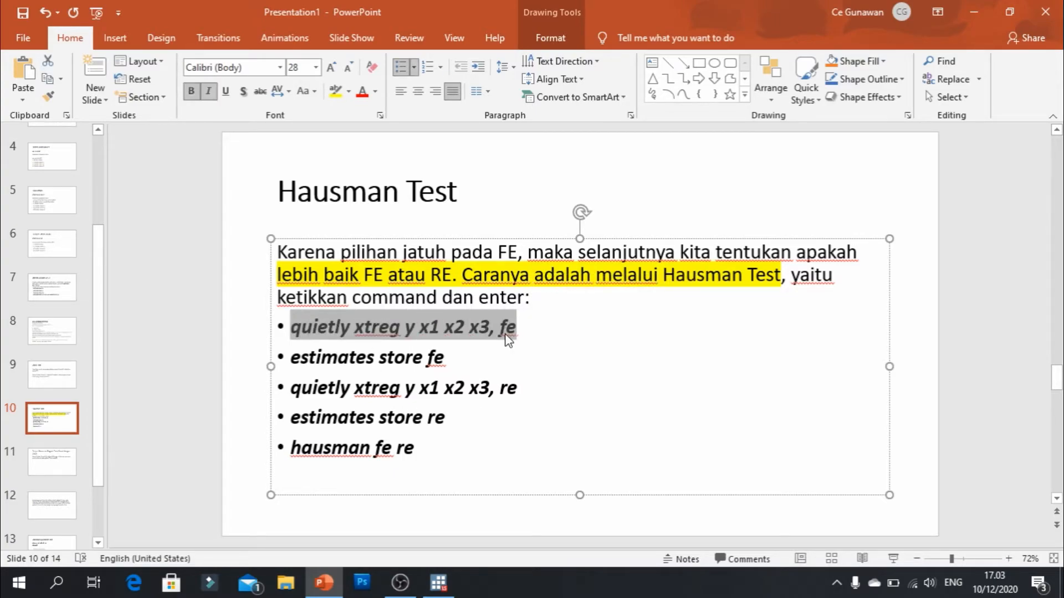
{"action": "key", "text": "alt+Tab"}
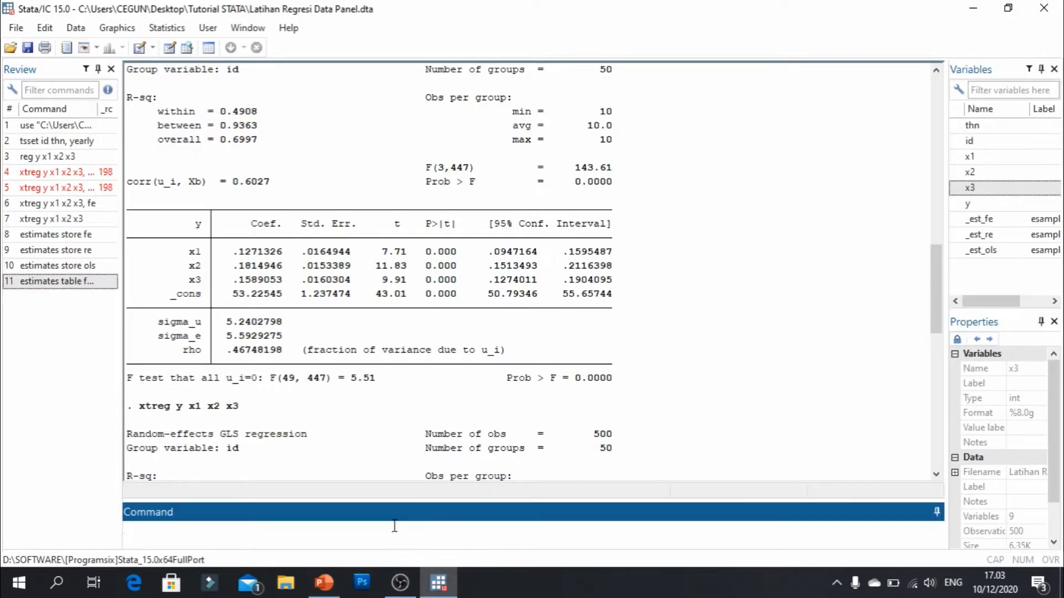
{"action": "key", "text": "ctrl+v"}
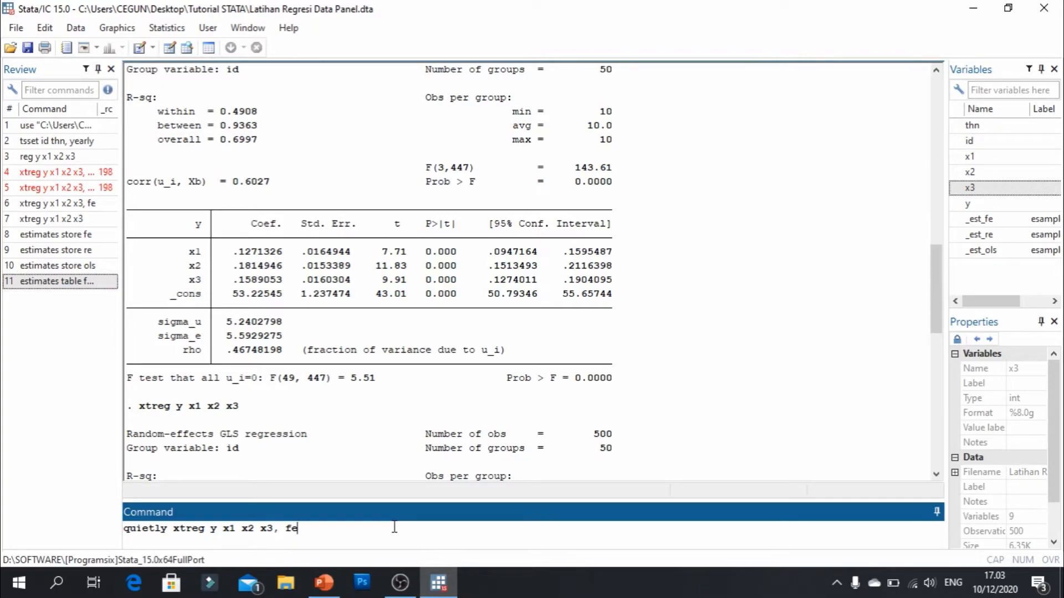
{"action": "key", "text": "Return"}
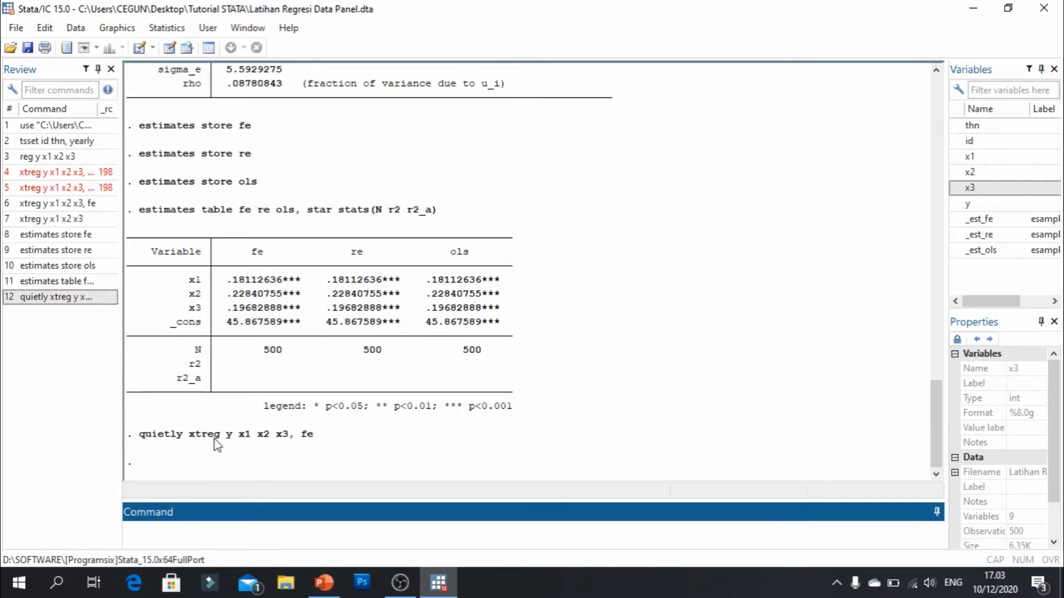
Step: Copy "estimates store fe" from the PowerPoint slide and run it in Stata to store the fixed effects estimates
{"action": "key", "text": "alt+Tab"}
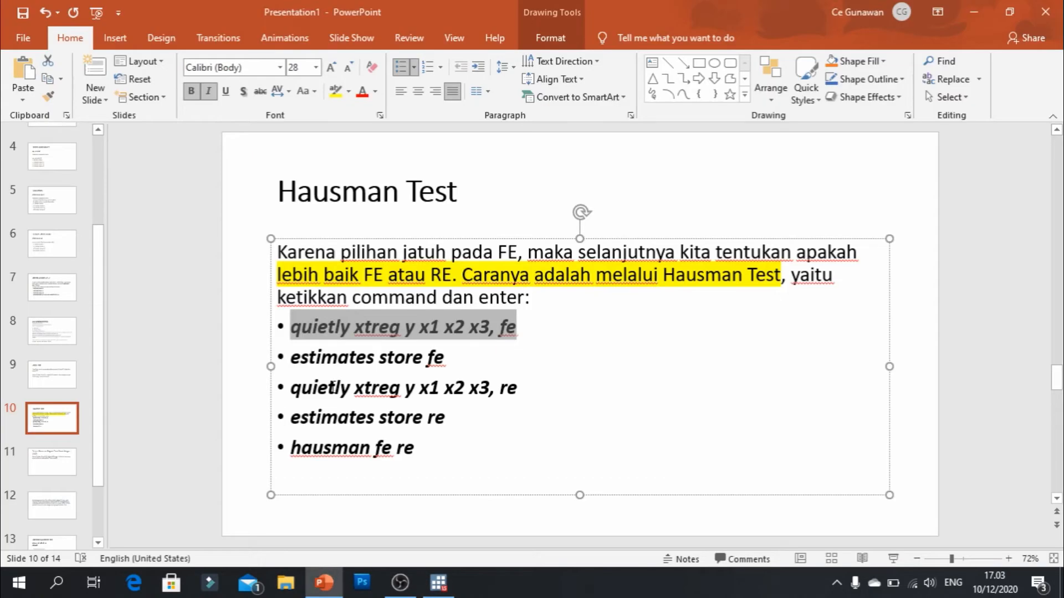
{"action": "left_click_drag", "start_coordinate": [298, 362], "coordinate": [452, 352]}
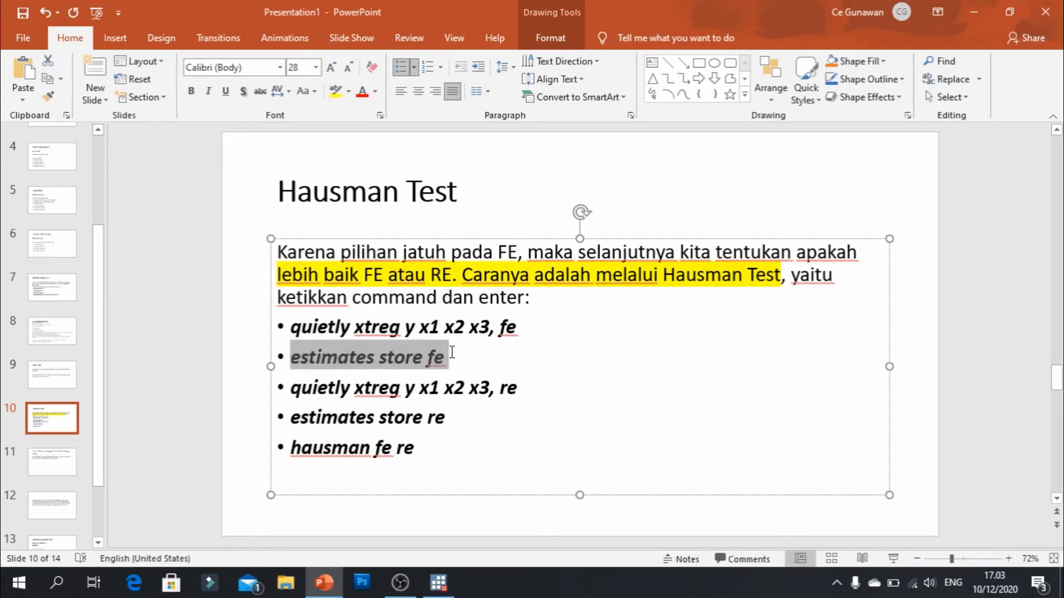
{"action": "key", "text": "ctrl+c"}
{"action": "key", "text": "alt+Tab"}
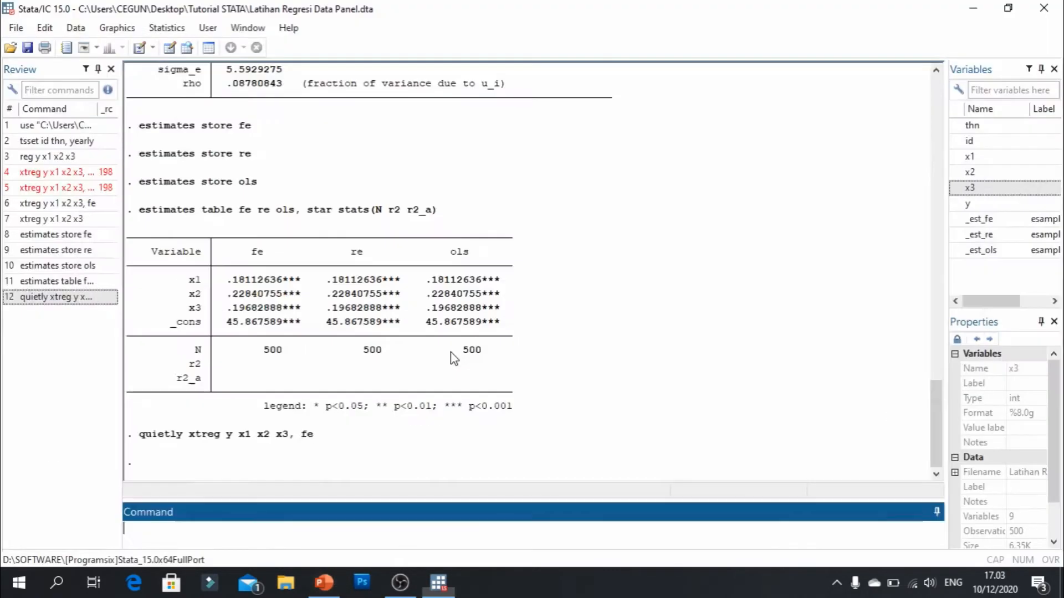
{"action": "key", "text": "ctrl+v"}
{"action": "key", "text": "Return"}
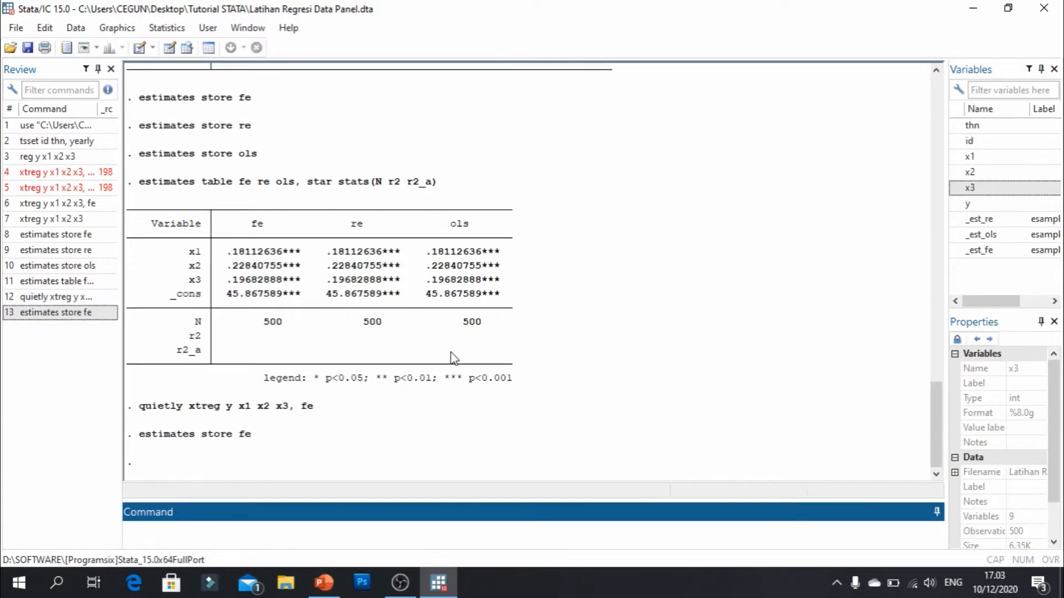
Step: Copy the random effects command "quietly xtreg y x1 x2 x3, re" from the PowerPoint slide and run it in Stata
{"action": "key", "text": "alt+Tab"}
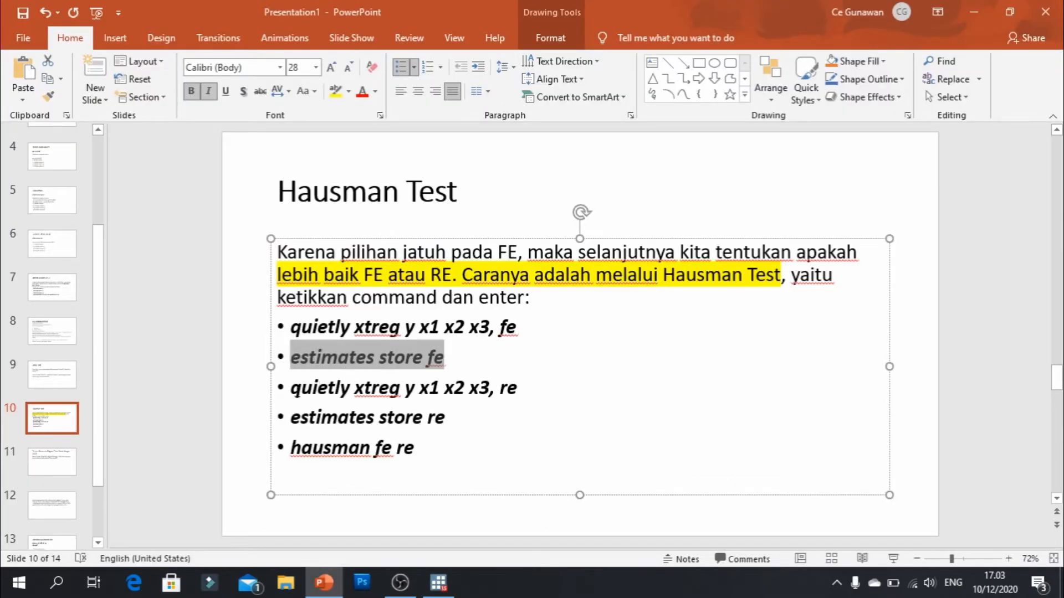
{"action": "left_click_drag", "start_coordinate": [292, 388], "coordinate": [512, 386]}
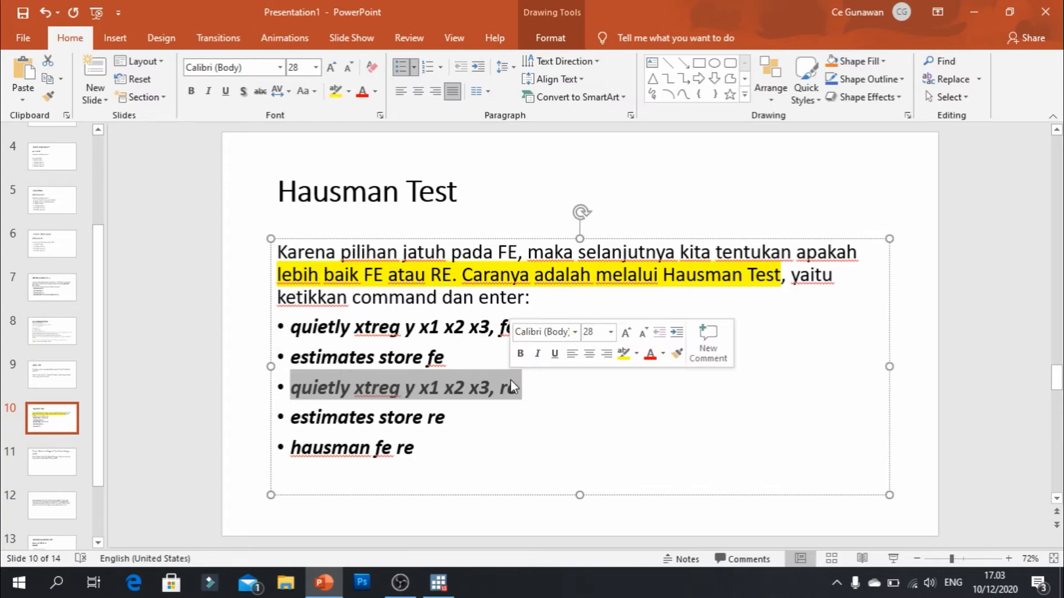
{"action": "key", "text": "shift+Left"}
{"action": "key", "text": "ctrl+c"}
{"action": "key", "text": "alt+Tab"}
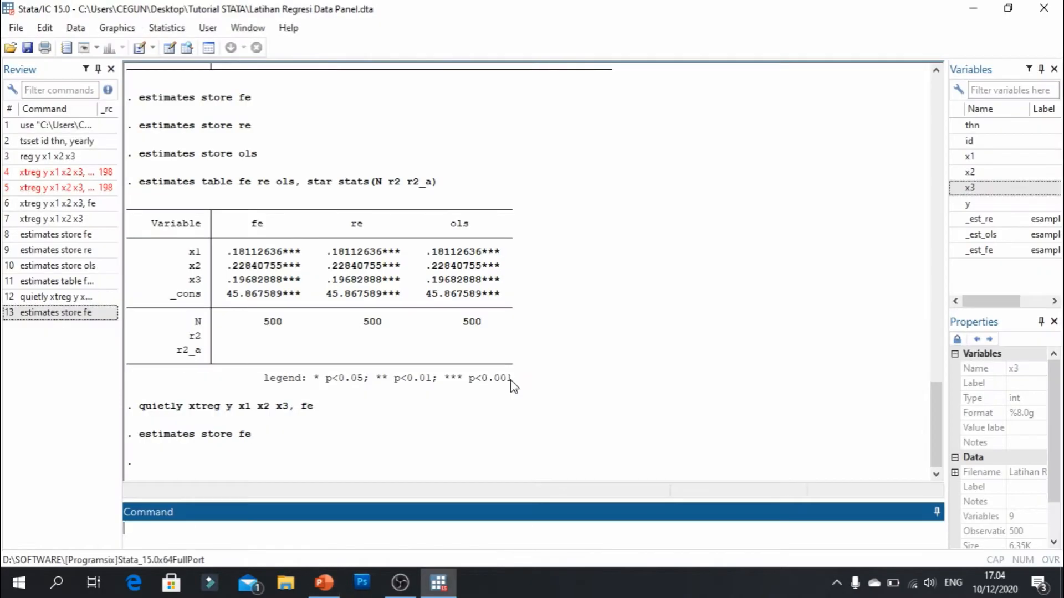
{"action": "key", "text": "ctrl+v"}
{"action": "key", "text": "Return"}
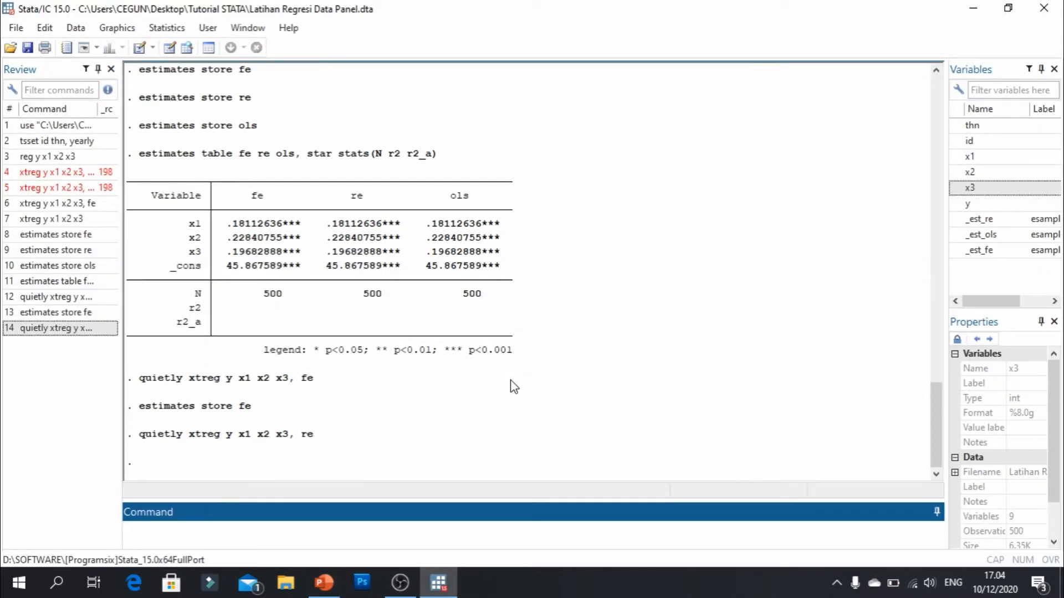
Step: Copy "estimates store re" from the PowerPoint slide and run it in Stata to store the random effects estimates
{"action": "key", "text": "alt+Tab"}
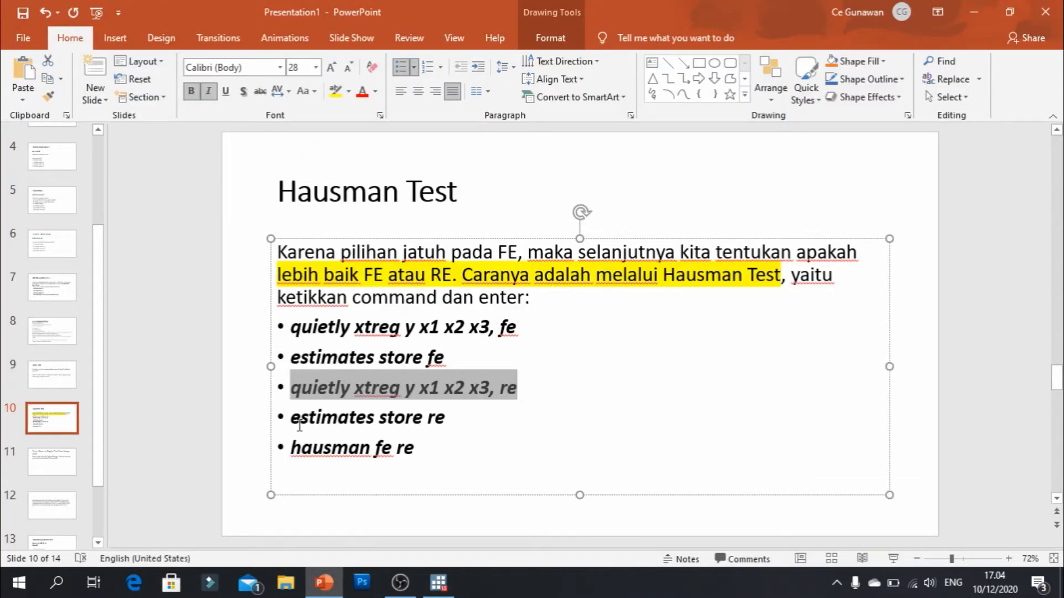
{"action": "left_click_drag", "start_coordinate": [295, 423], "coordinate": [443, 423]}
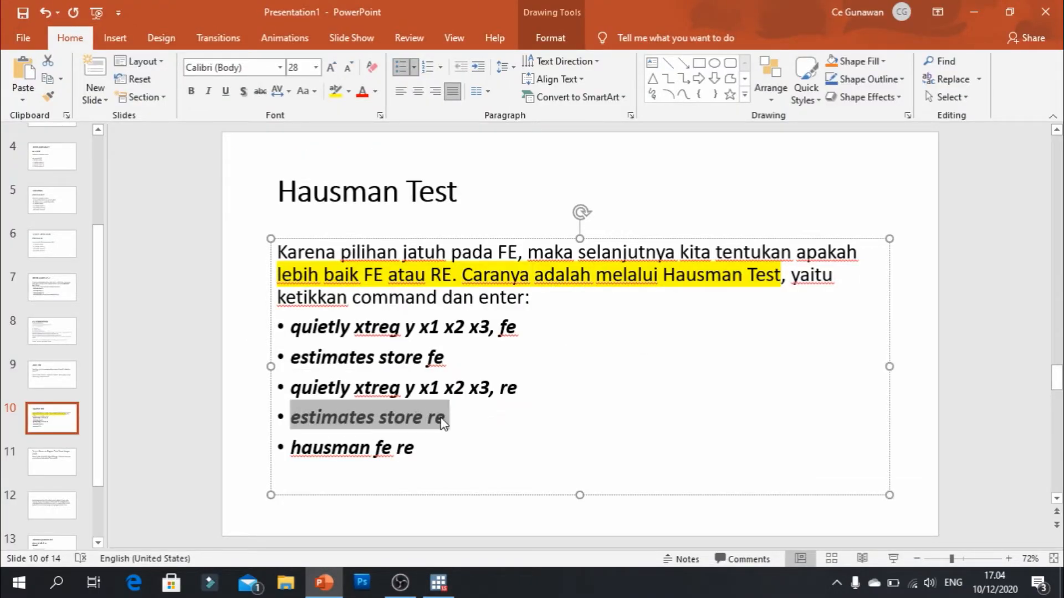
{"action": "key", "text": "alt+Tab"}
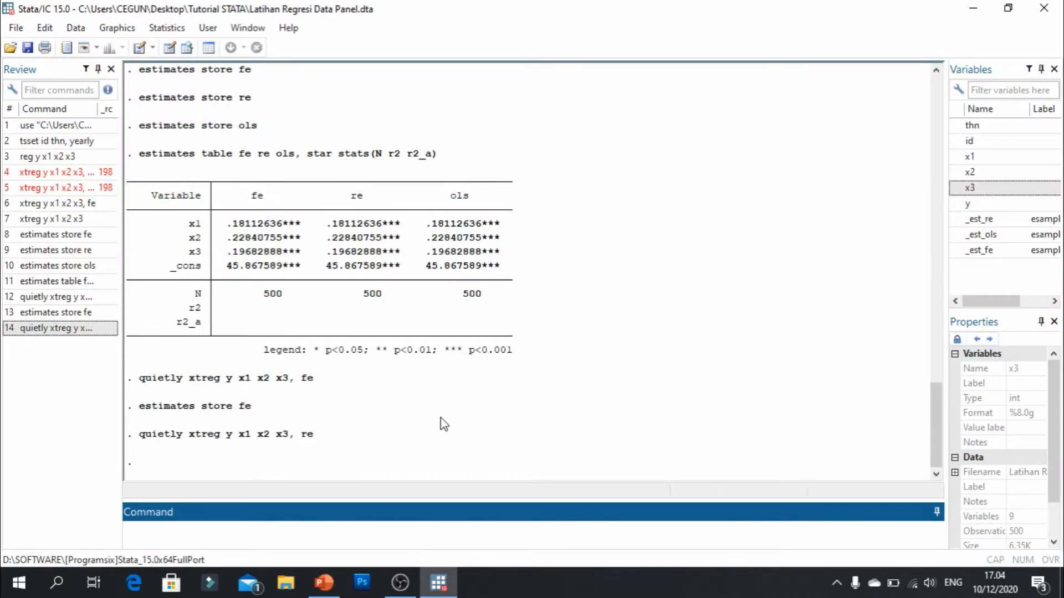
{"action": "key", "text": "ctrl+v"}
{"action": "key", "text": "Return"}
Step: Copy "hausman fe re" from the PowerPoint slide and run it in Stata to perform the Hausman test
{"action": "key", "text": "alt+Tab"}
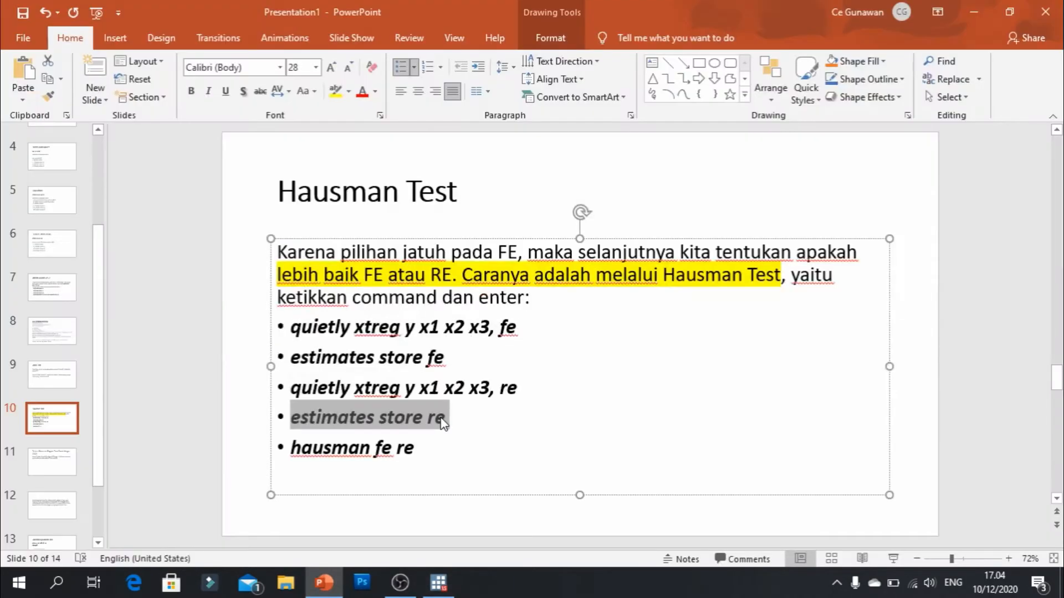
{"action": "left_click_drag", "start_coordinate": [292, 450], "coordinate": [415, 450]}
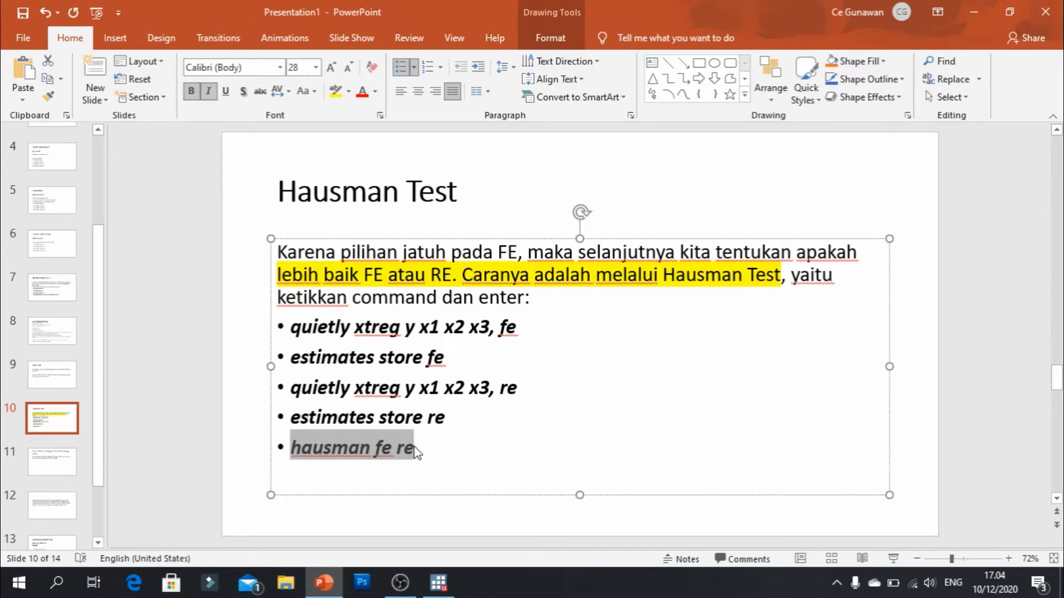
{"action": "key", "text": "alt+Tab"}
{"action": "left_click", "coordinate": [362, 534]}
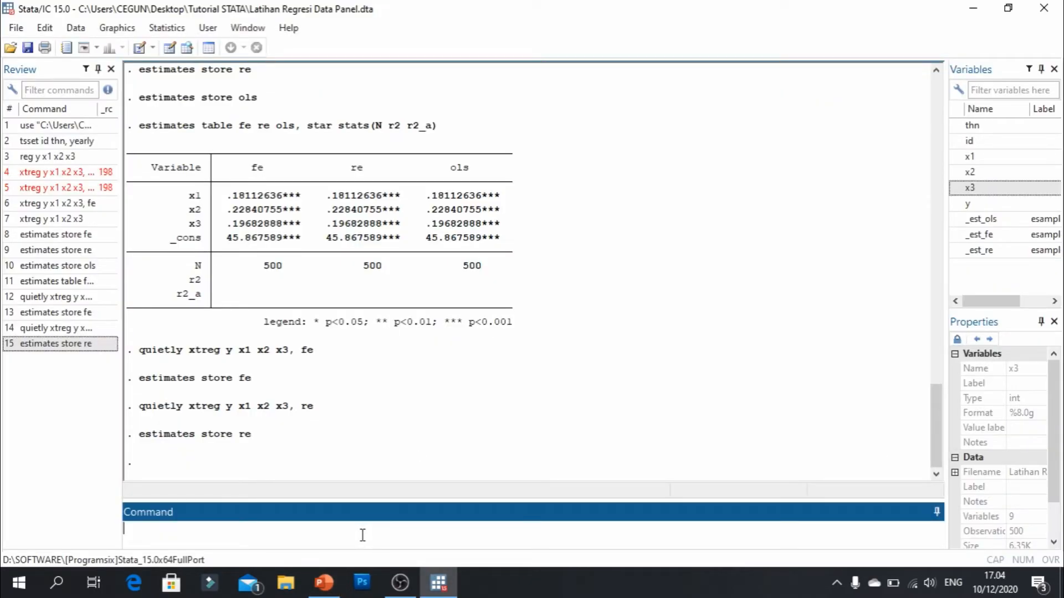
{"action": "key", "text": "ctrl+v"}
{"action": "key", "text": "Return"}
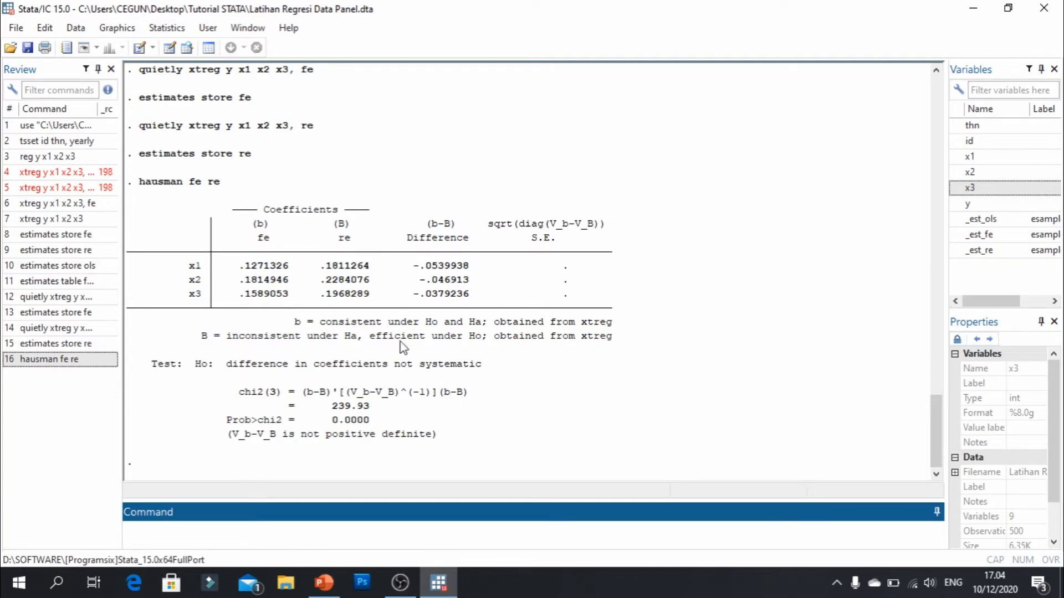
Step: Compare the Prob>chi2 value in Stata's Hausman output with the FE-versus-RE decision rule on PowerPoint slide 11
{"action": "key", "text": "alt+Tab"}
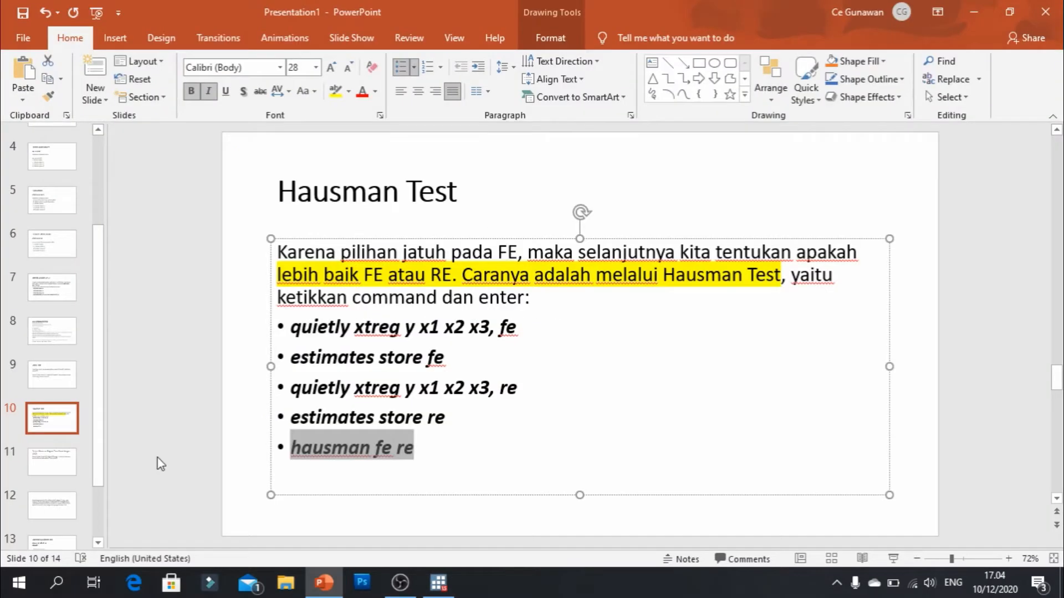
{"action": "left_click", "coordinate": [55, 464]}
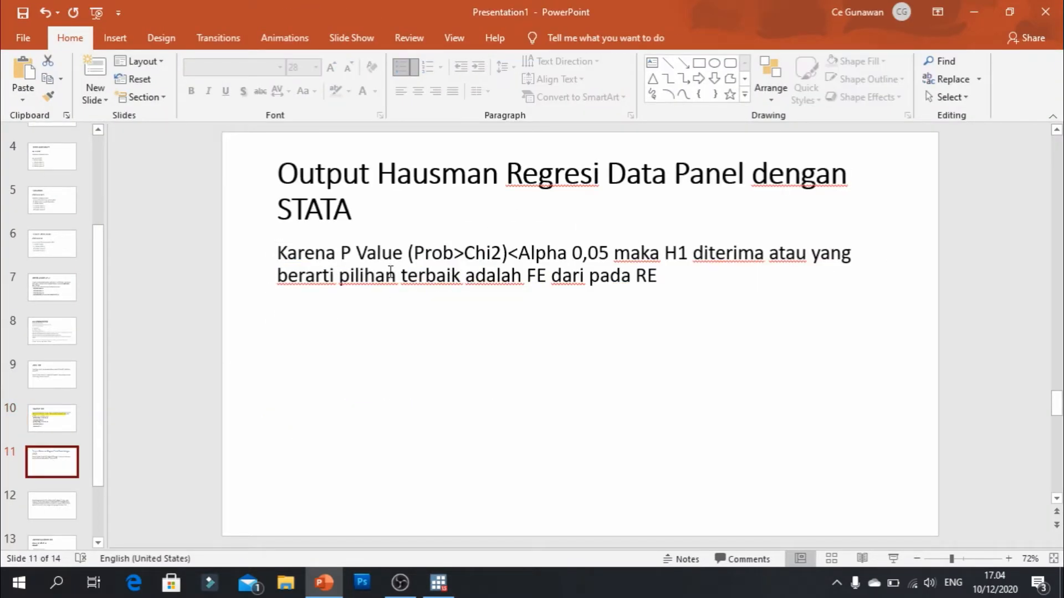
{"action": "key", "text": "alt+Tab"}
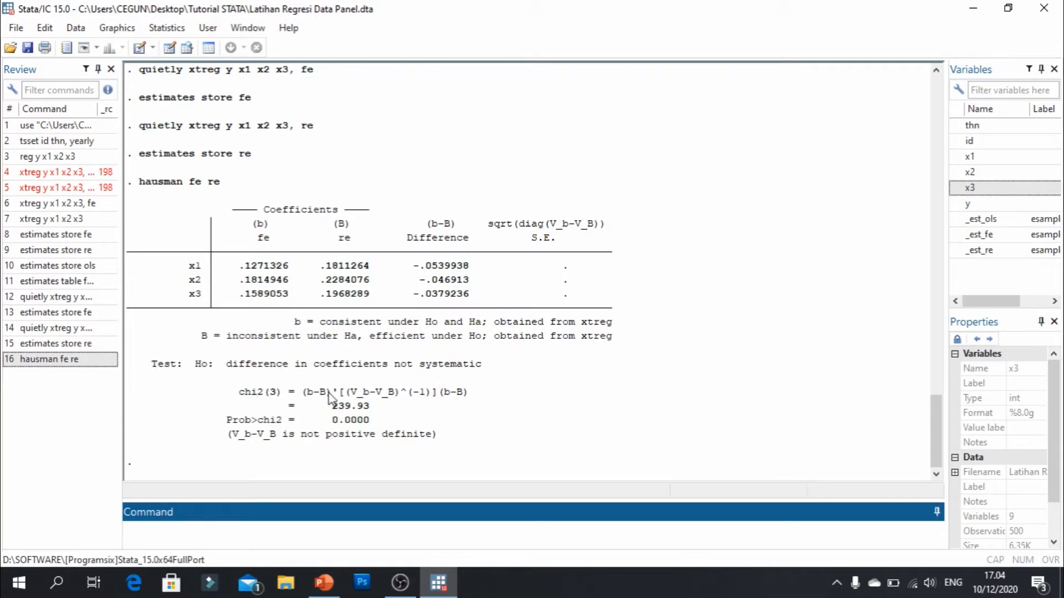
{"action": "left_click_drag", "start_coordinate": [264, 420], "coordinate": [276, 420]}
{"action": "key", "text": "alt+Tab"}
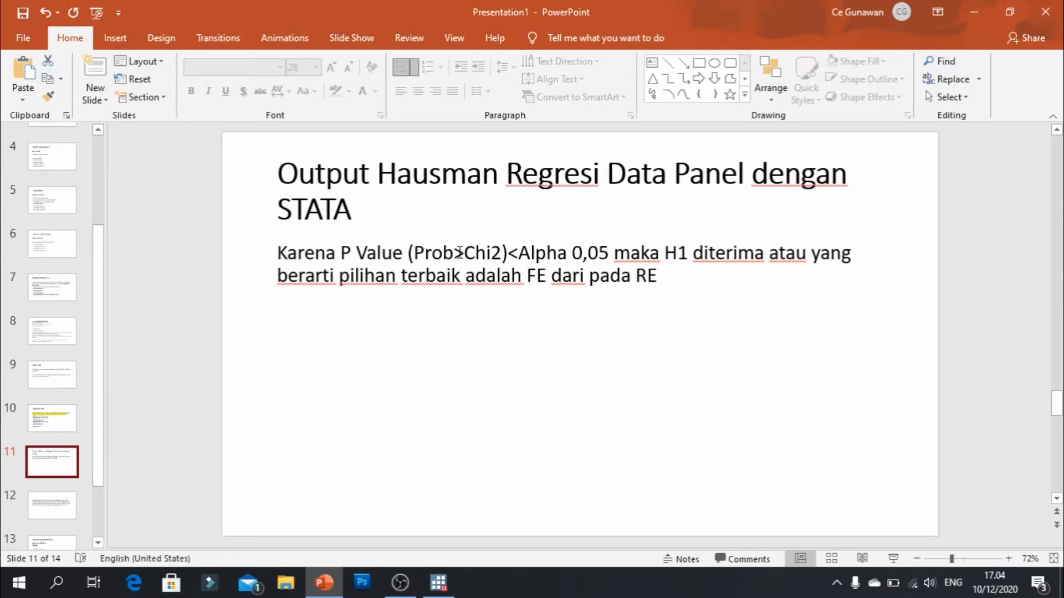
{"action": "key", "text": "alt+Tab"}
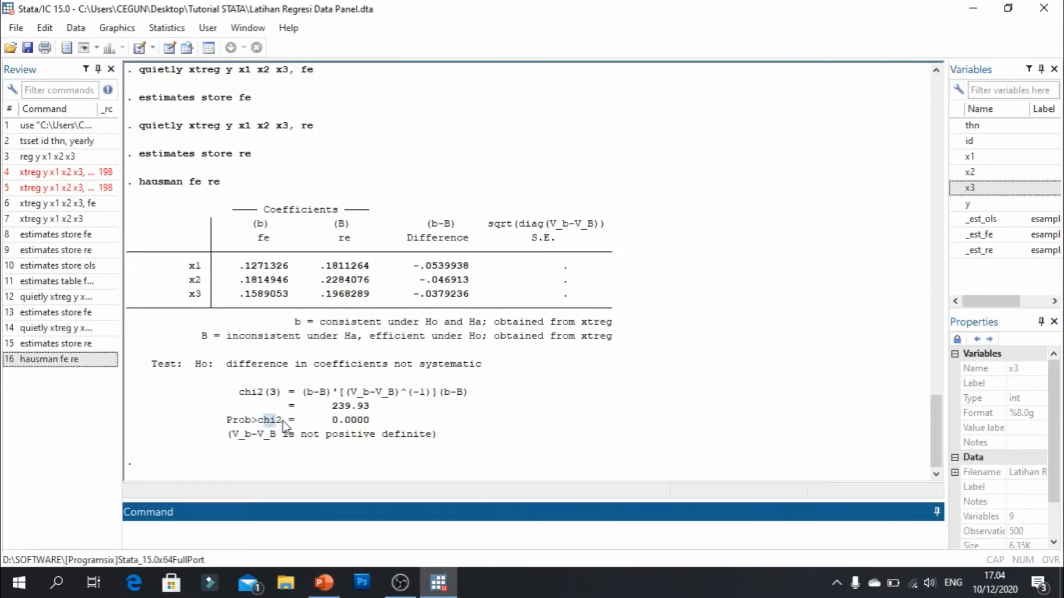
{"action": "left_click_drag", "start_coordinate": [288, 422], "coordinate": [229, 423]}
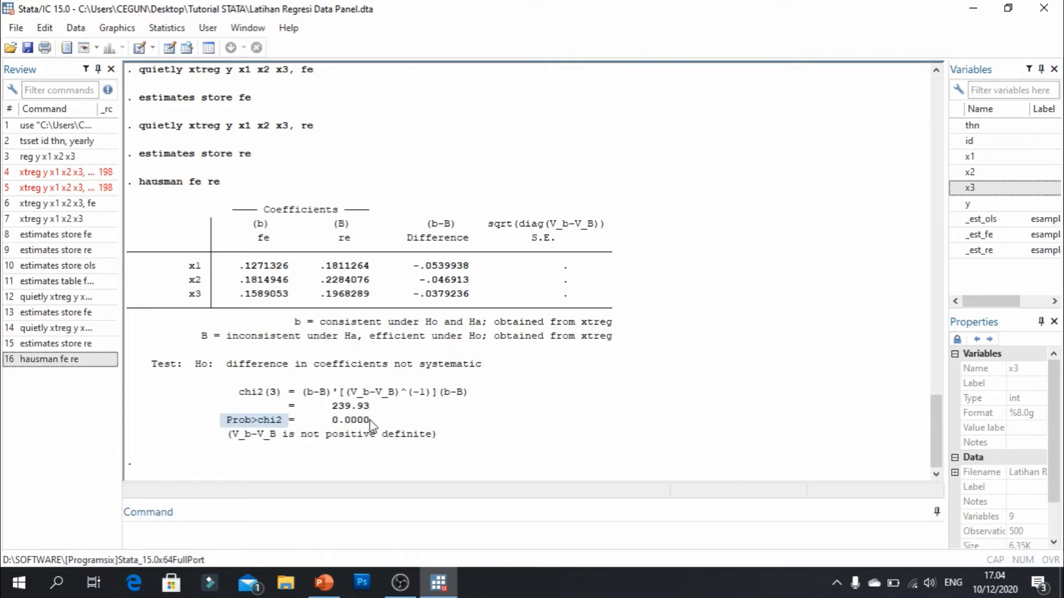
{"action": "left_click_drag", "start_coordinate": [373, 421], "coordinate": [340, 420]}
{"action": "key", "text": "alt+Tab"}
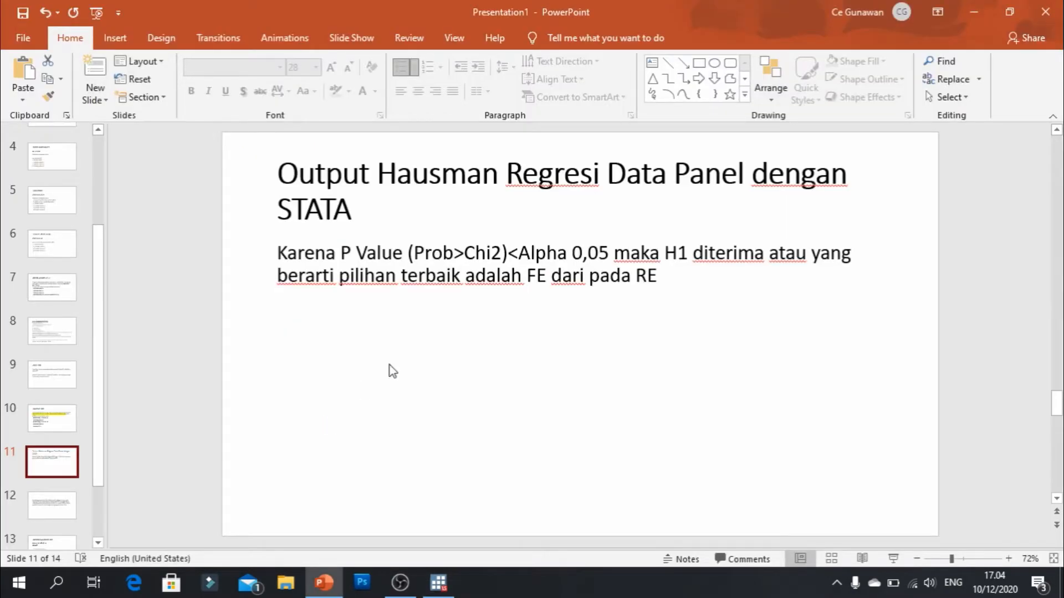
{"action": "key", "text": "alt+Tab"}
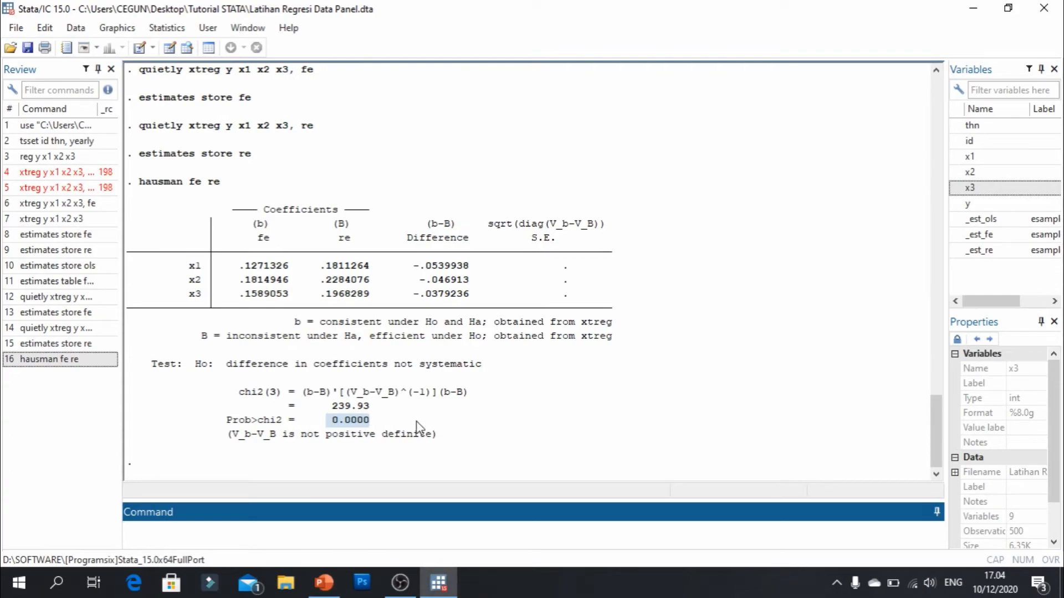
{"action": "key", "text": "alt+Tab"}
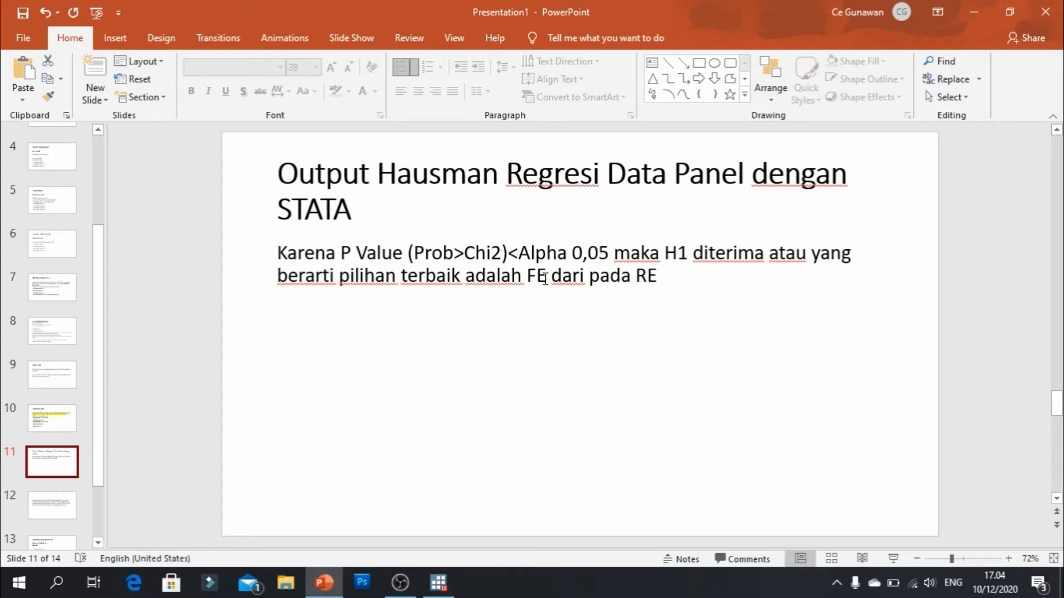
{"action": "left_click_drag", "start_coordinate": [546, 279], "coordinate": [466, 277]}
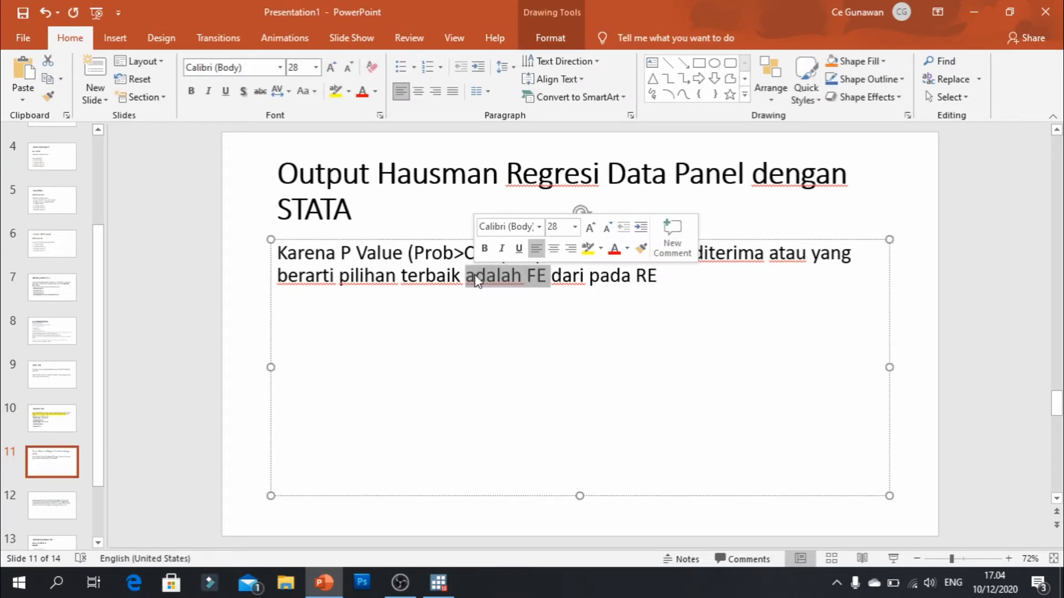
{"action": "left_click", "coordinate": [479, 304]}
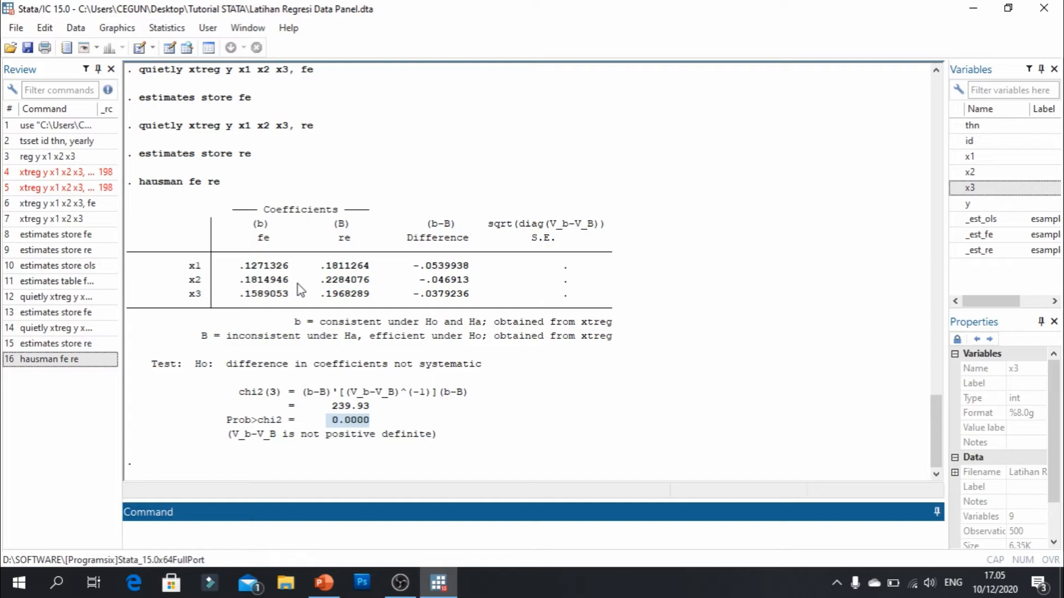
Step: Read PowerPoint slide 12 on when a Lagrange Multiplier Test is needed, checking it against the Hausman output in Stata
{"action": "key", "text": "alt+Tab"}
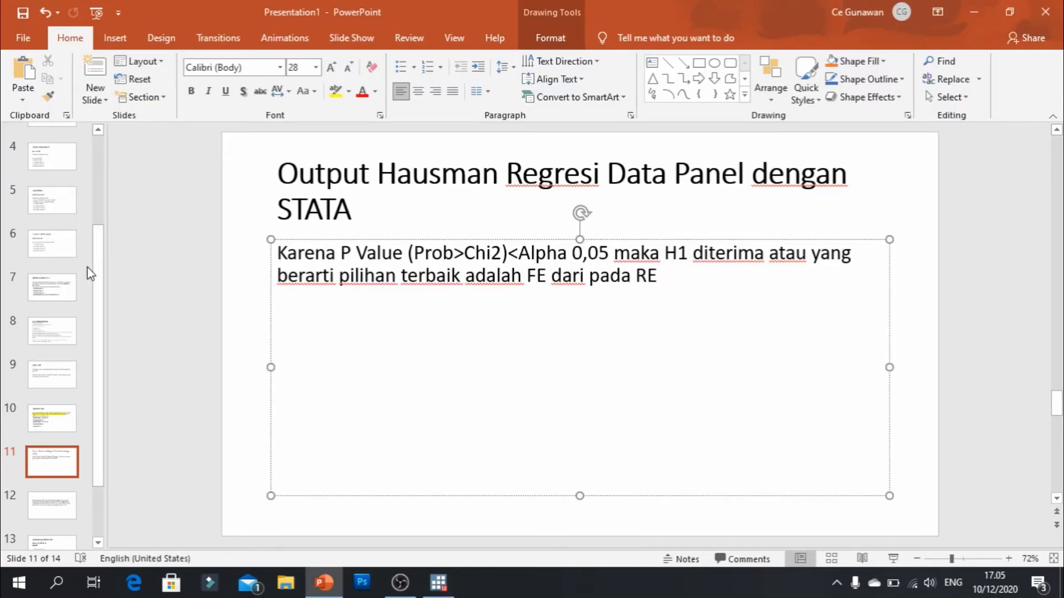
{"action": "left_click_drag", "start_coordinate": [98, 294], "coordinate": [101, 359]}
{"action": "left_click", "coordinate": [58, 436]}
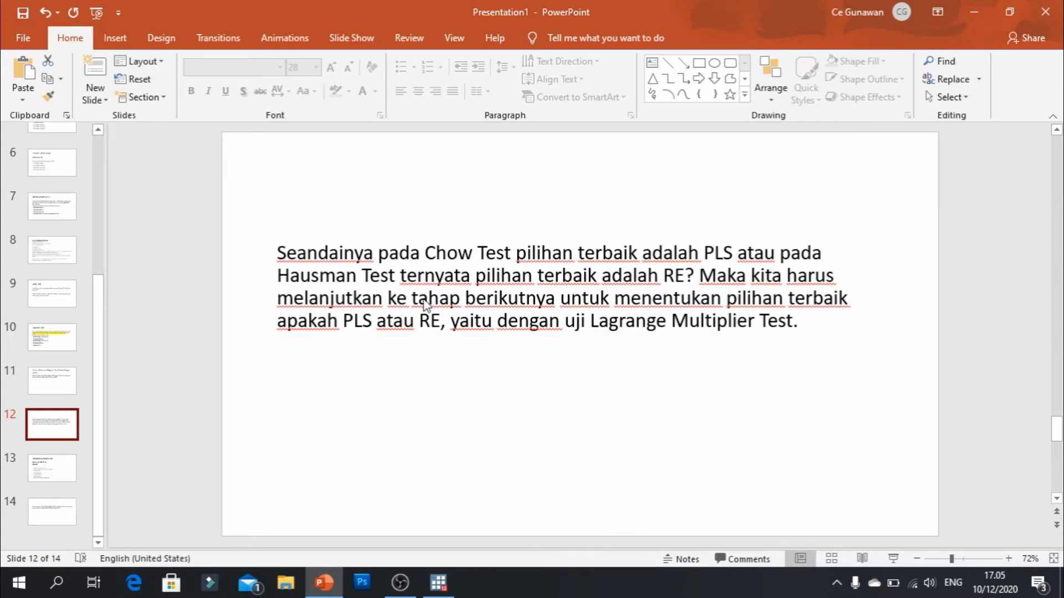
{"action": "key", "text": "alt+Tab"}
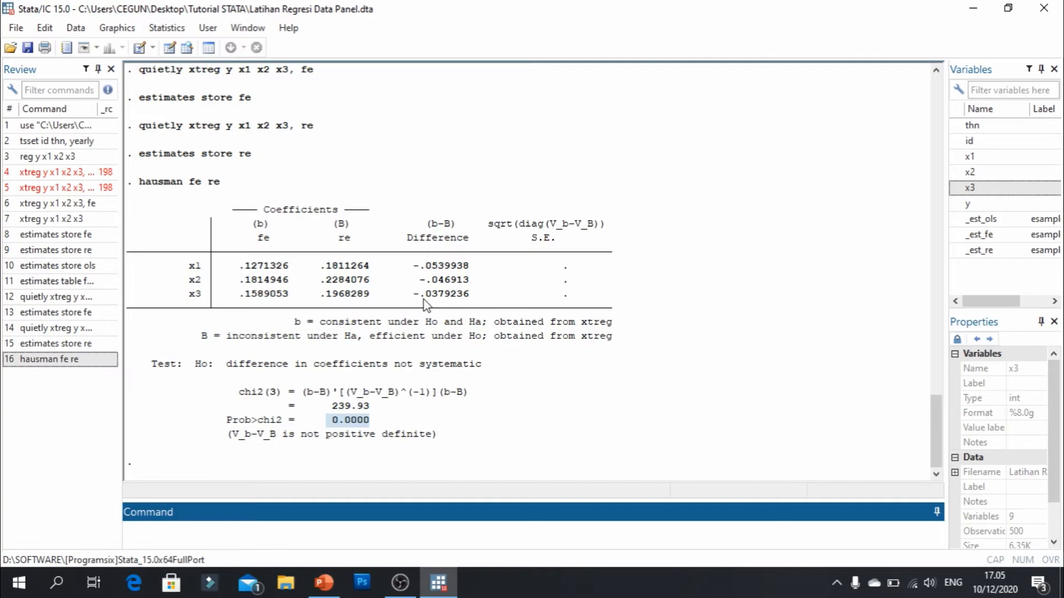
{"action": "key", "text": "alt+Tab"}
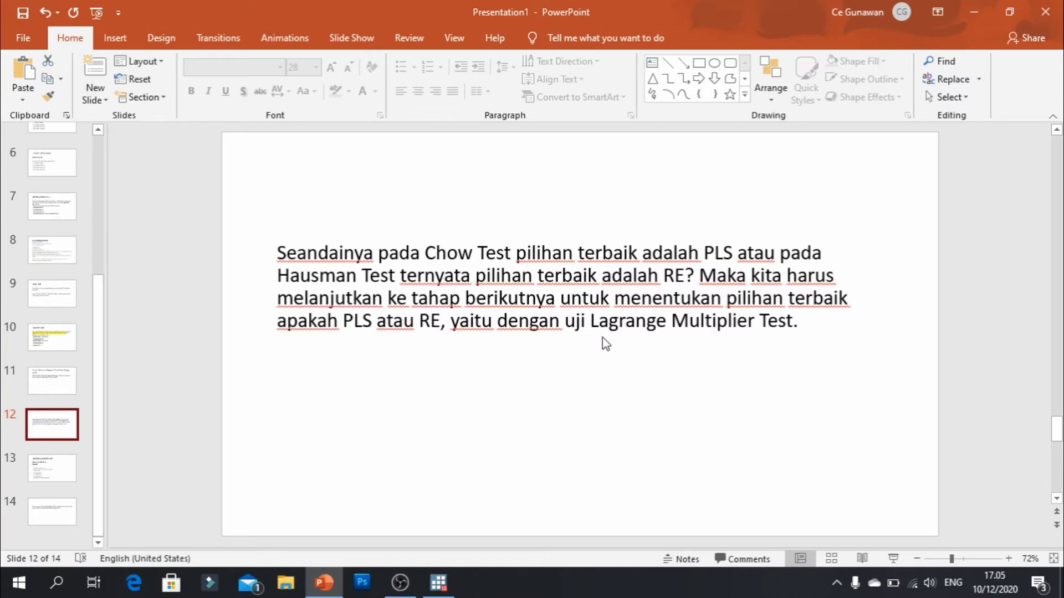
Step: Copy "xtreg y x1 x2 x3, re" from the Lagrange Multiplier Test slide and run it in Stata
{"action": "left_click", "coordinate": [51, 469]}
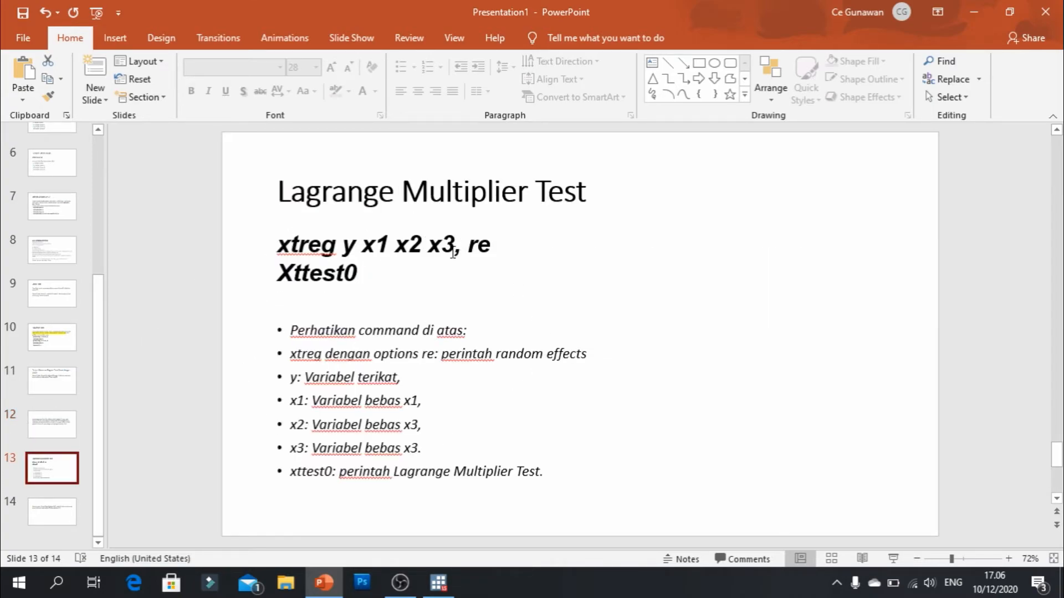
{"action": "left_click_drag", "start_coordinate": [278, 245], "coordinate": [482, 252]}
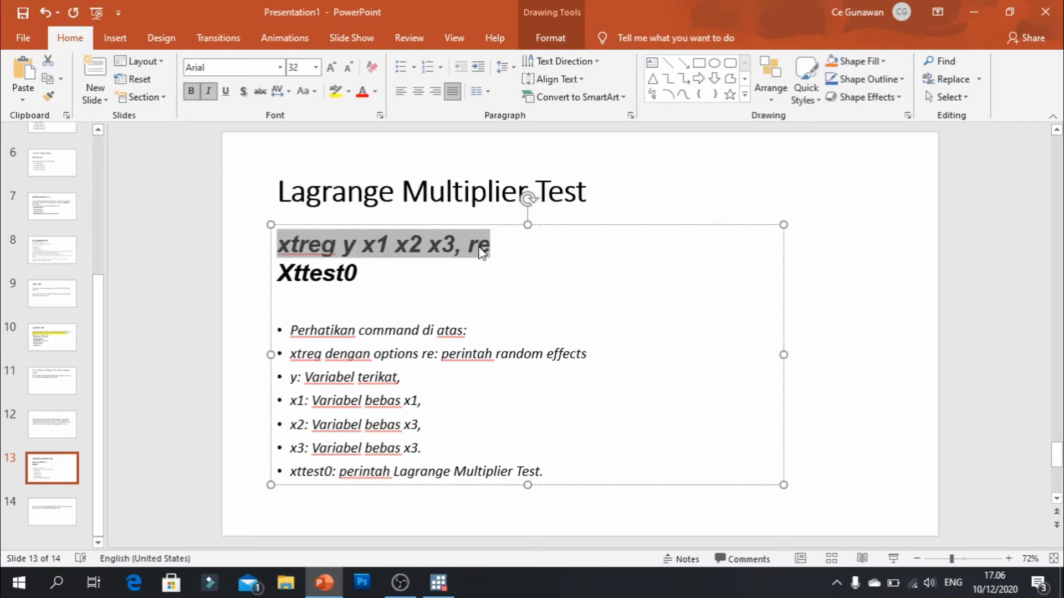
{"action": "key", "text": "ctrl+c"}
{"action": "key", "text": "alt+Tab"}
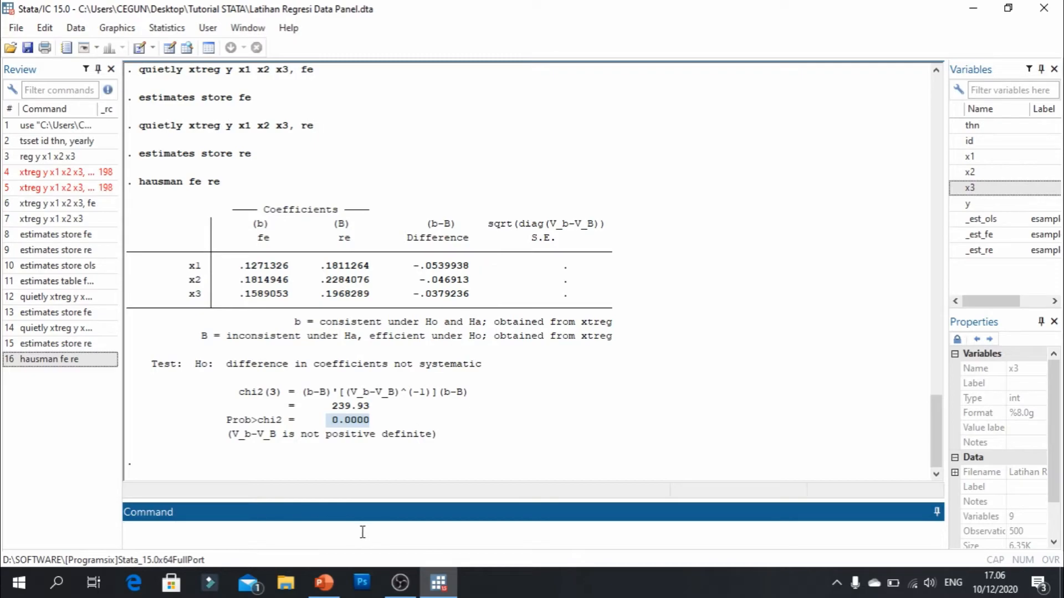
{"action": "key", "text": "ctrl+v"}
{"action": "key", "text": "Return"}
Step: Copy "Xttest0" from the Lagrange Multiplier Test slide in PowerPoint and try to run it in Stata, attempting it twice
{"action": "key", "text": "alt+Tab"}
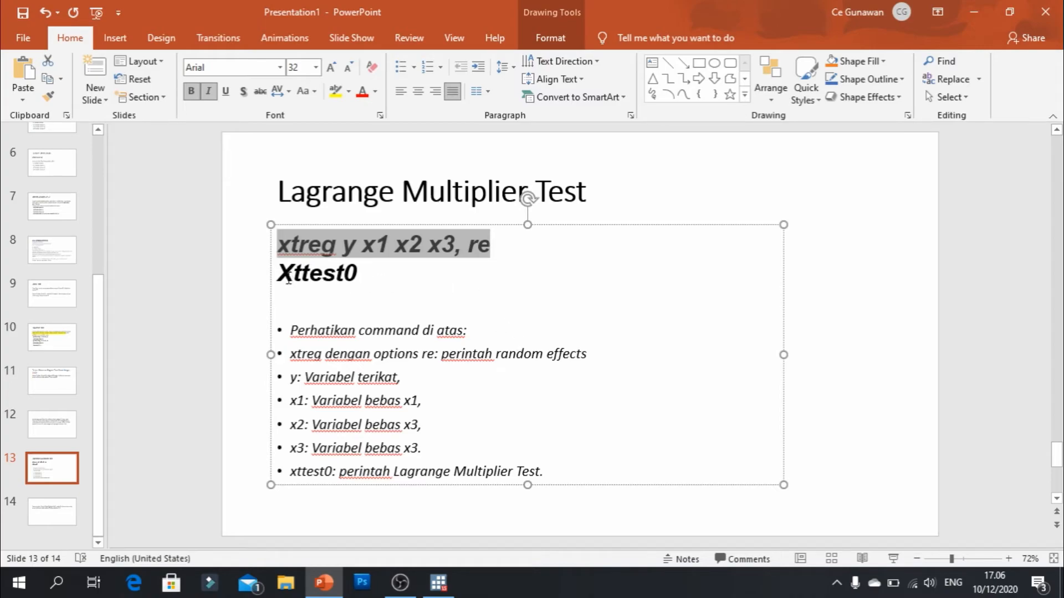
{"action": "left_click_drag", "start_coordinate": [289, 280], "coordinate": [359, 281]}
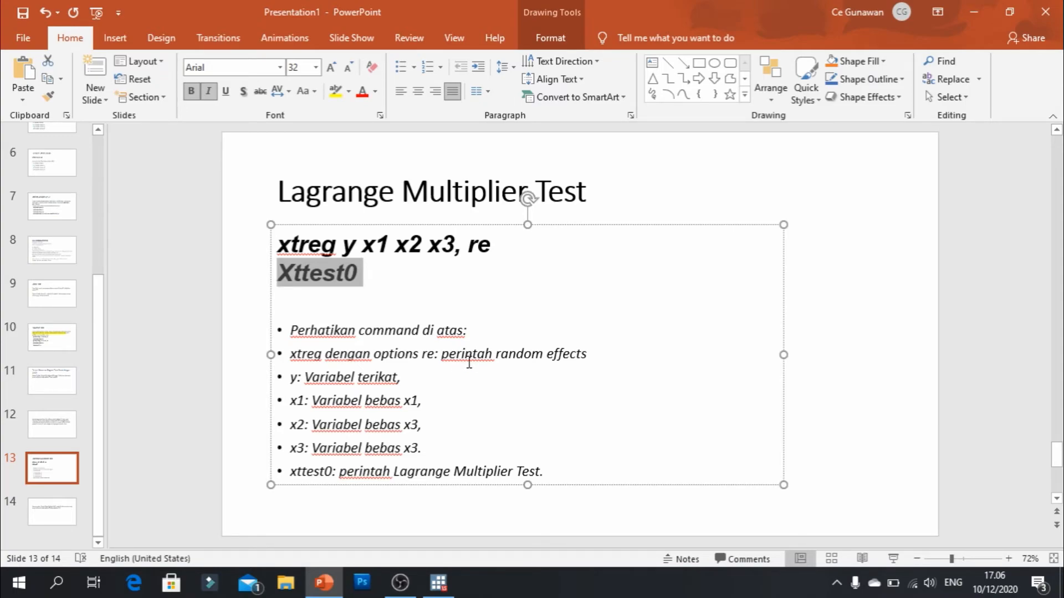
{"action": "left_click", "coordinate": [50, 435]}
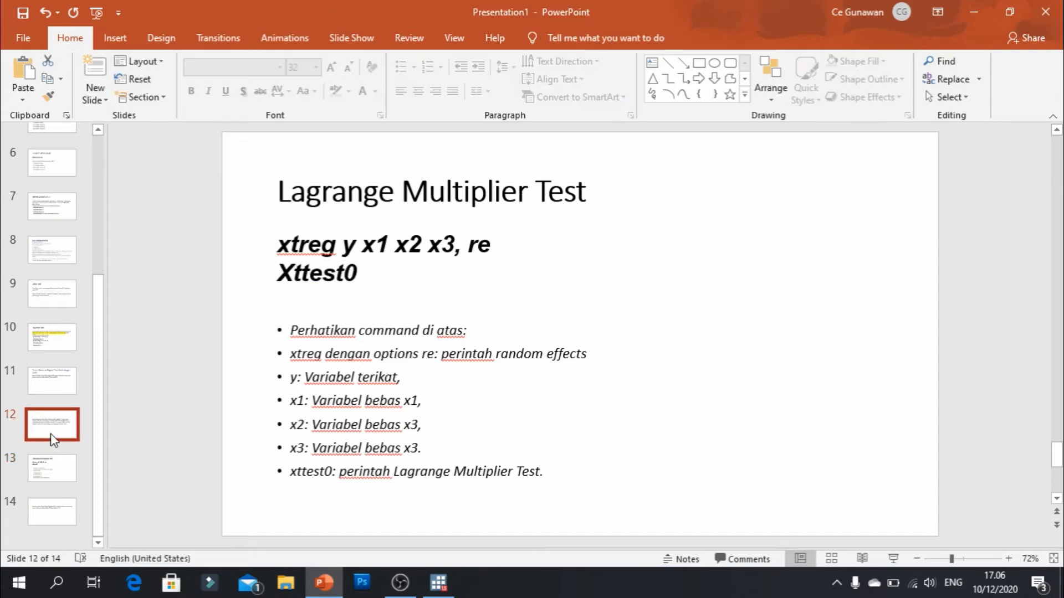
{"action": "left_click", "coordinate": [51, 477]}
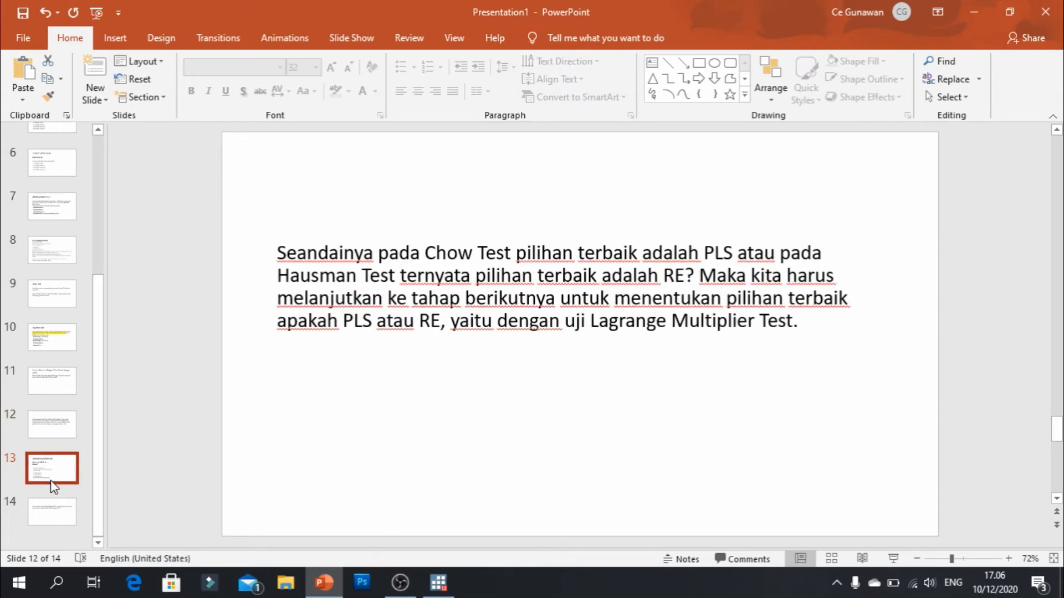
{"action": "key", "text": "alt+Tab"}
{"action": "key", "text": "ctrl+v"}
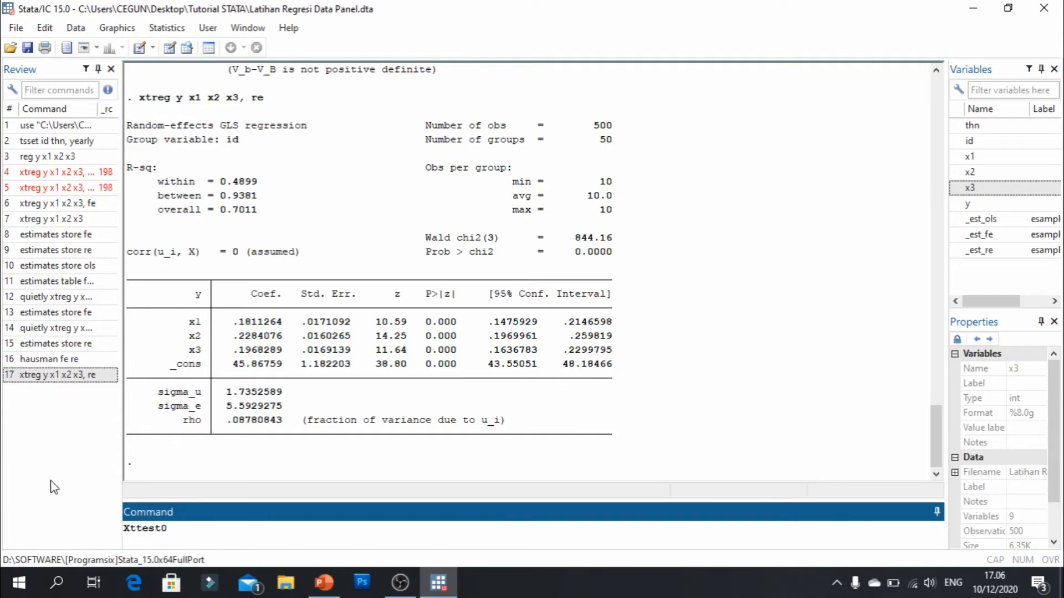
{"action": "key", "text": "Return"}
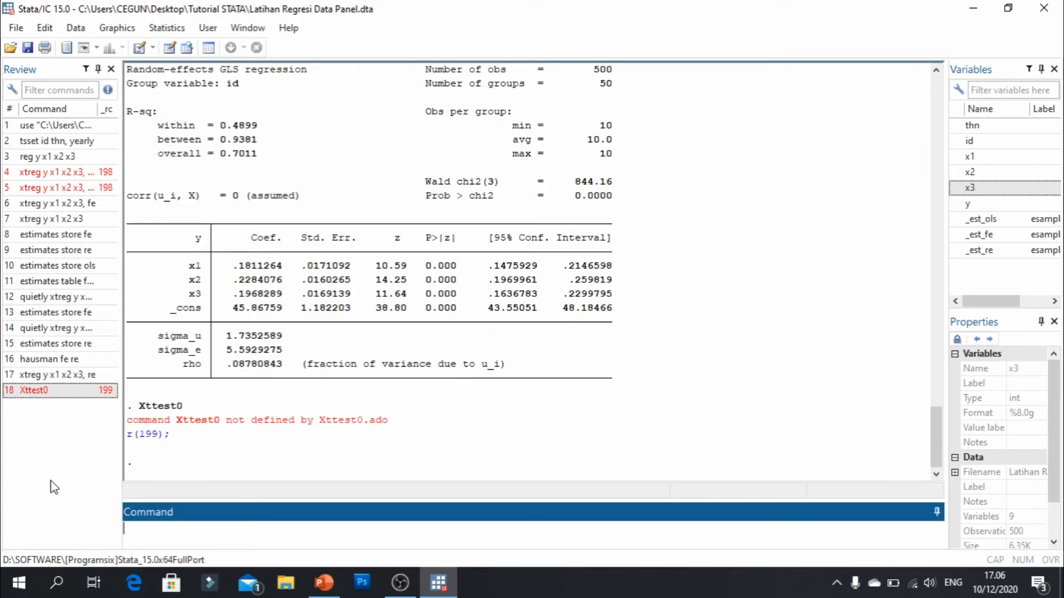
{"action": "key", "text": "ctrl+v"}
{"action": "key", "text": "Return"}
Step: Read the Prob>Chibar2 decision rule on PowerPoint slide 14 and examine the random effects output in Stata
{"action": "key", "text": "alt+Tab"}
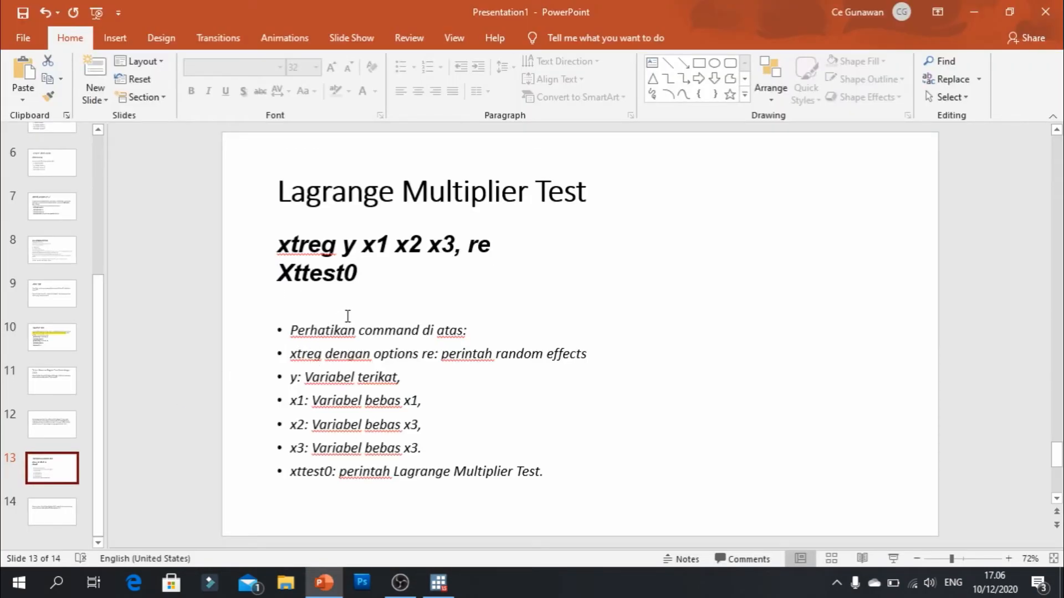
{"action": "left_click", "coordinate": [52, 508]}
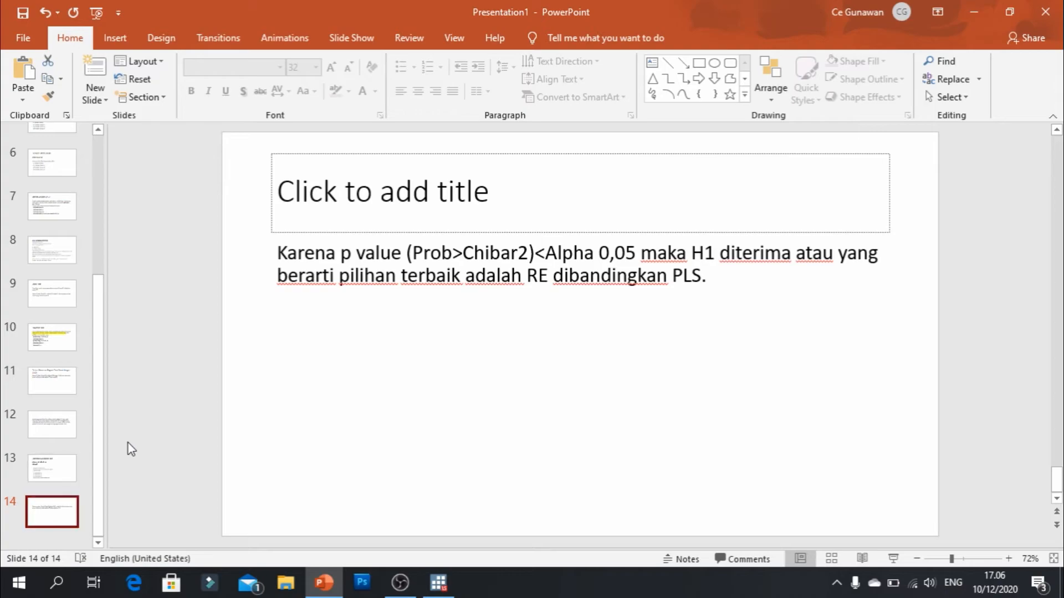
{"action": "key", "text": "alt+Tab"}
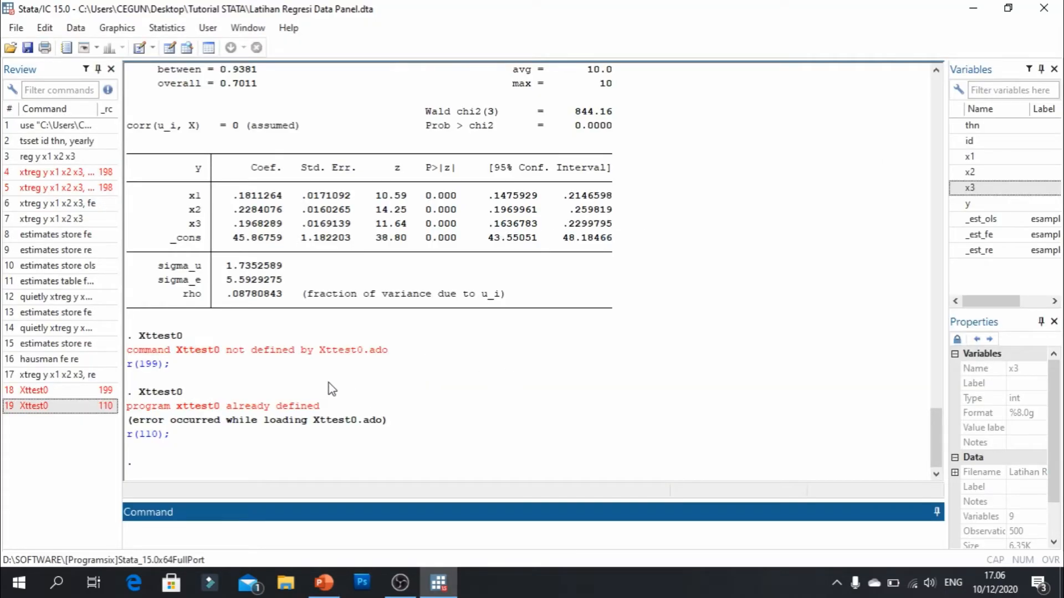
{"action": "scroll", "coordinate": [298, 313], "scroll_direction": "up", "scroll_amount": 1}
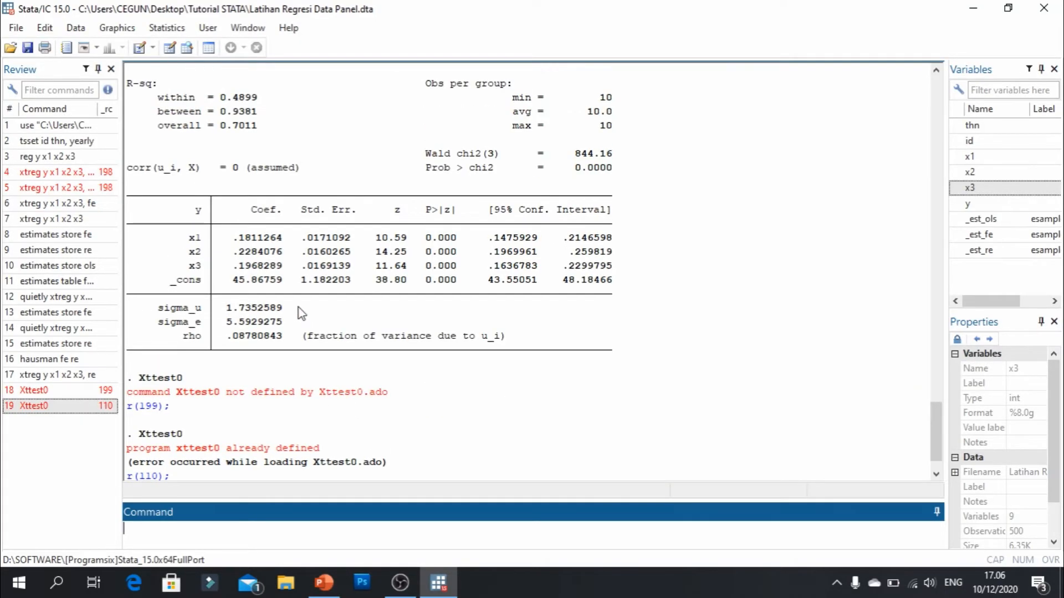
Step: Compare Prob > chi2 in Stata's random effects output with the Prob>Chibar2 decision rule on PowerPoint slide 14
{"action": "scroll", "coordinate": [295, 310], "scroll_direction": "down", "scroll_amount": 1}
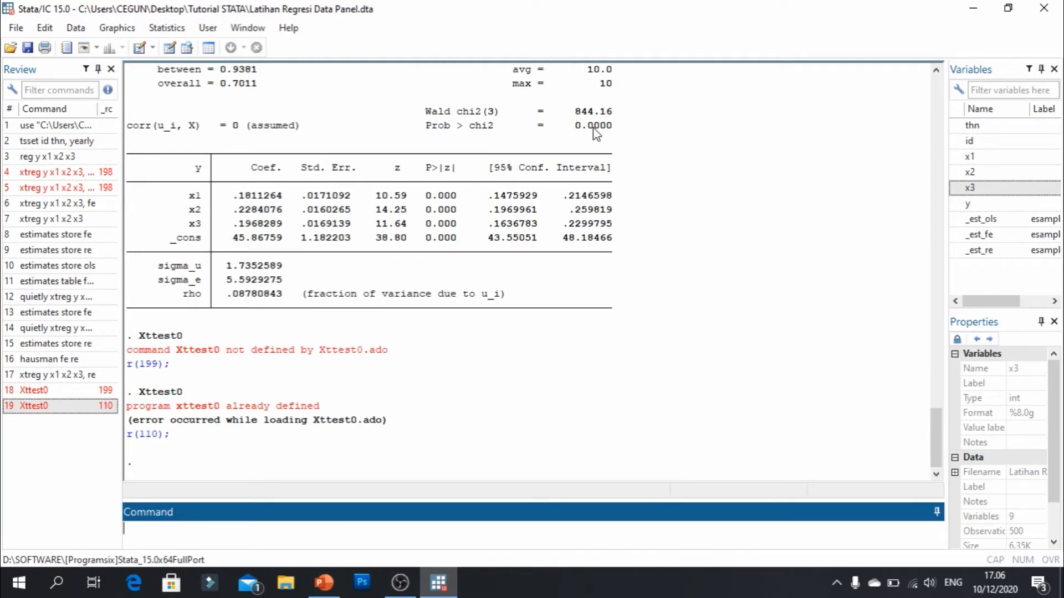
{"action": "key", "text": "alt+Tab"}
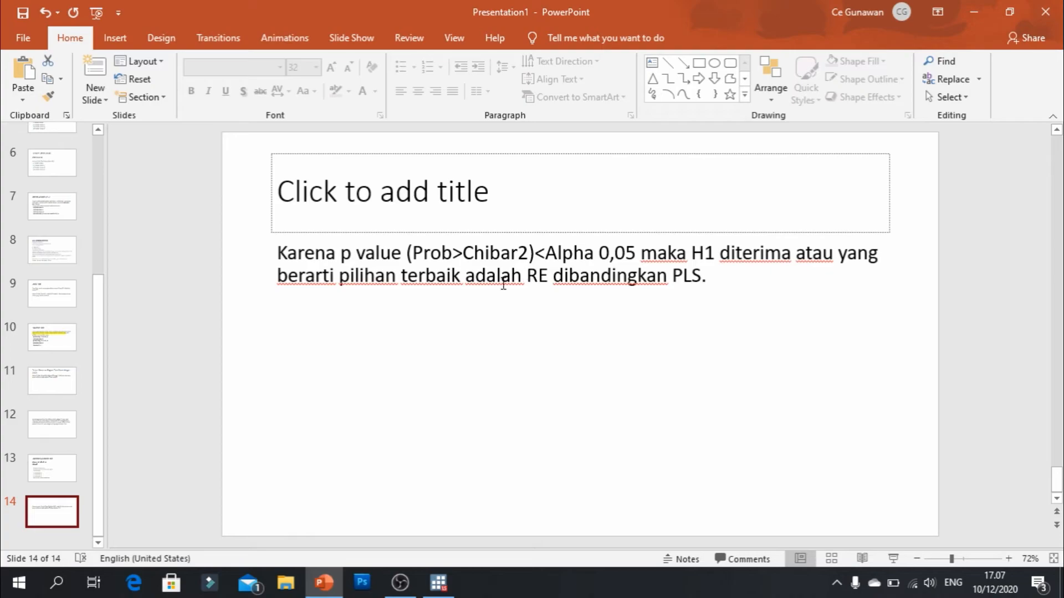
{"action": "key", "text": "alt+Tab"}
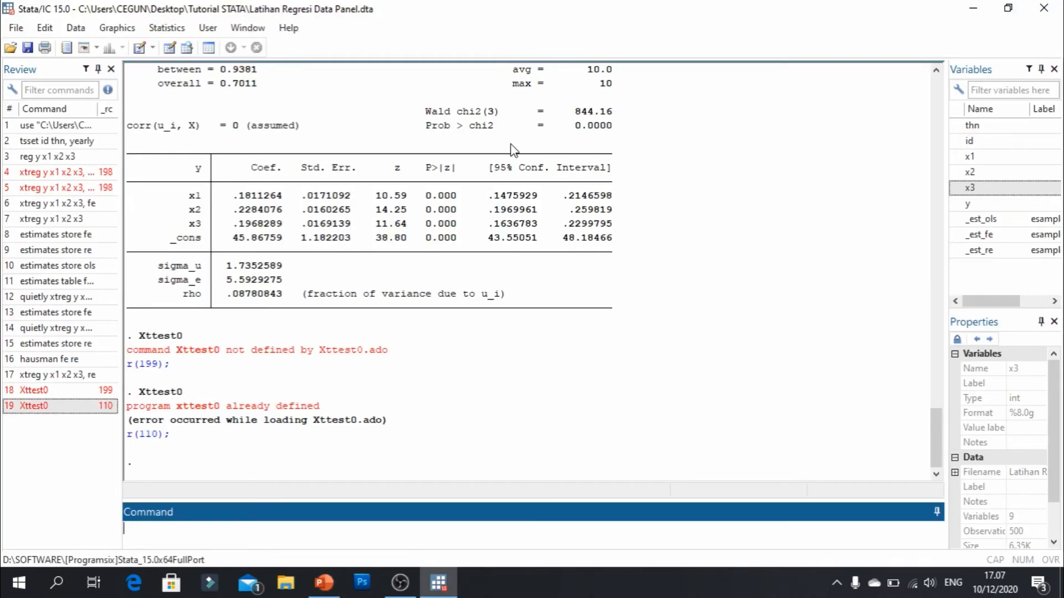
{"action": "key", "text": "alt+Tab"}
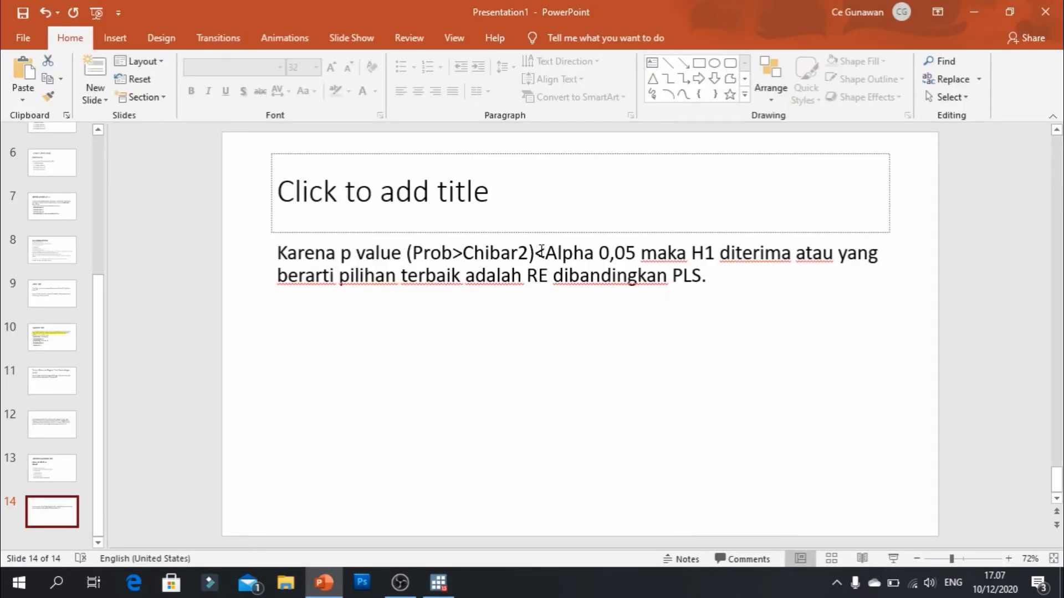
{"action": "key", "text": "alt+Tab"}
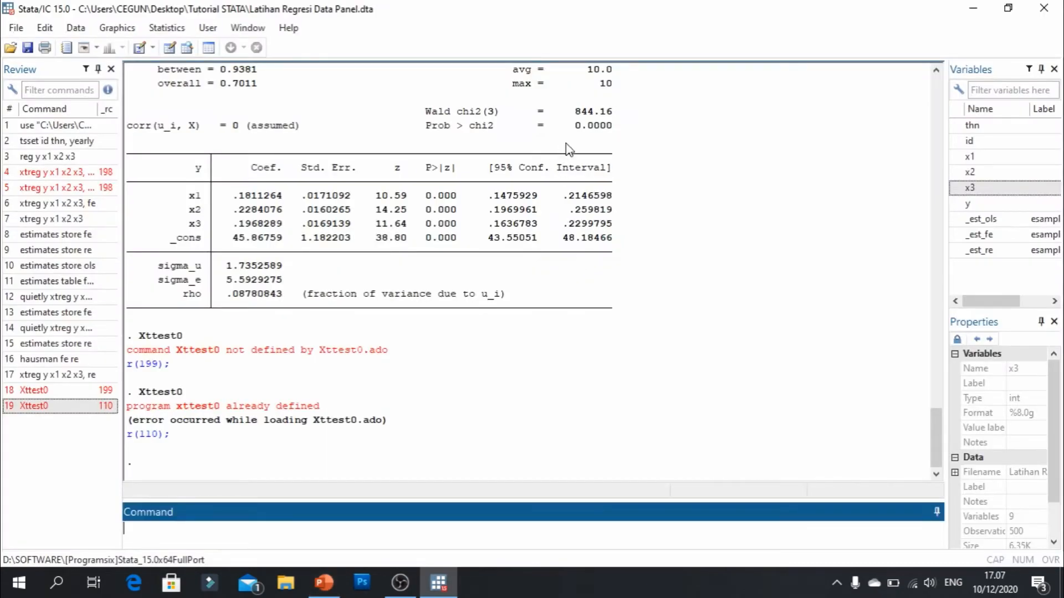
{"action": "key", "text": "alt+Tab"}
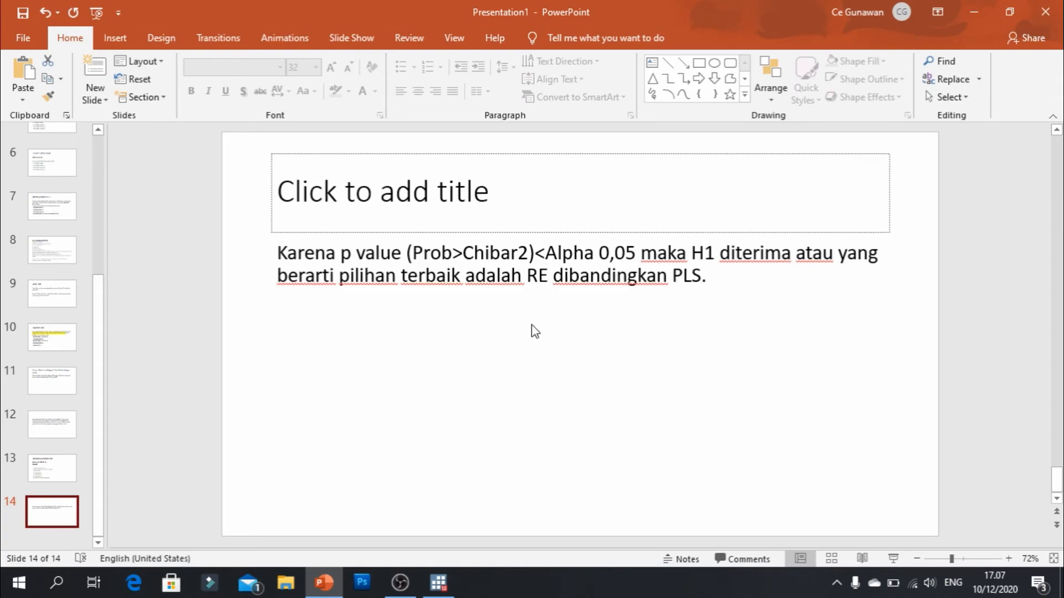
{"action": "key", "text": "alt+Tab"}
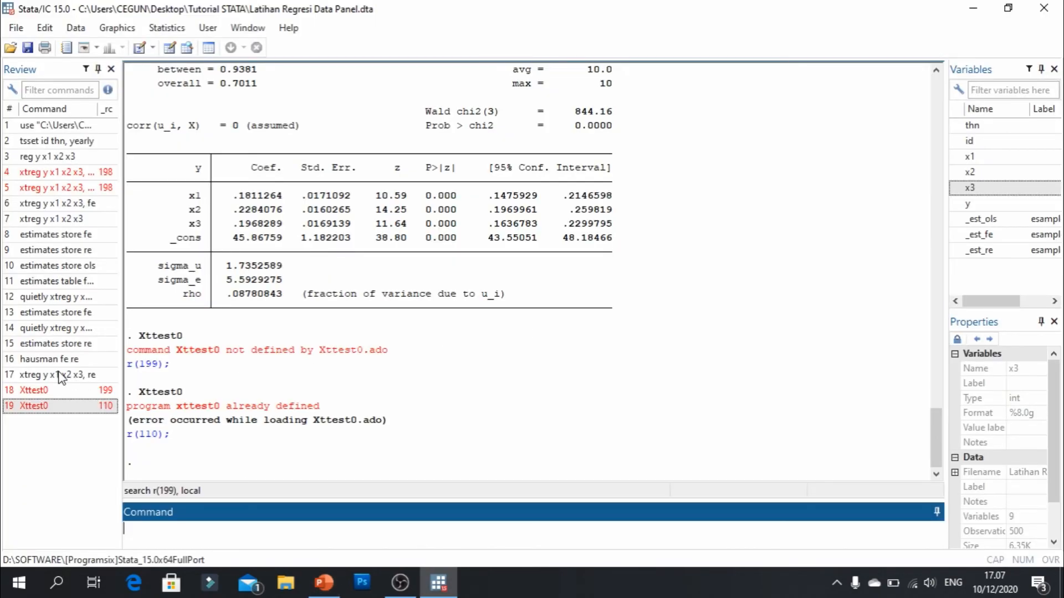
Step: Review the Stata results from the start of the session through the pooled regression to the first random effects output
{"action": "left_click", "coordinate": [227, 180]}
{"action": "scroll", "coordinate": [228, 181], "scroll_direction": "up", "scroll_amount": 20}
{"action": "scroll", "coordinate": [320, 229], "scroll_direction": "down", "scroll_amount": 7}
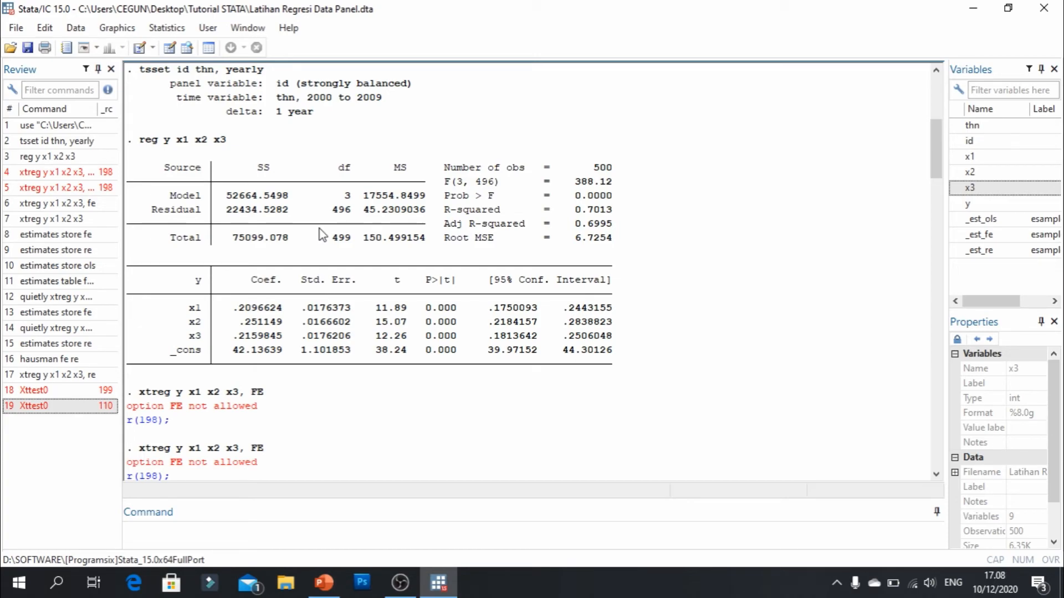
{"action": "scroll", "coordinate": [371, 183], "scroll_direction": "up", "scroll_amount": 7}
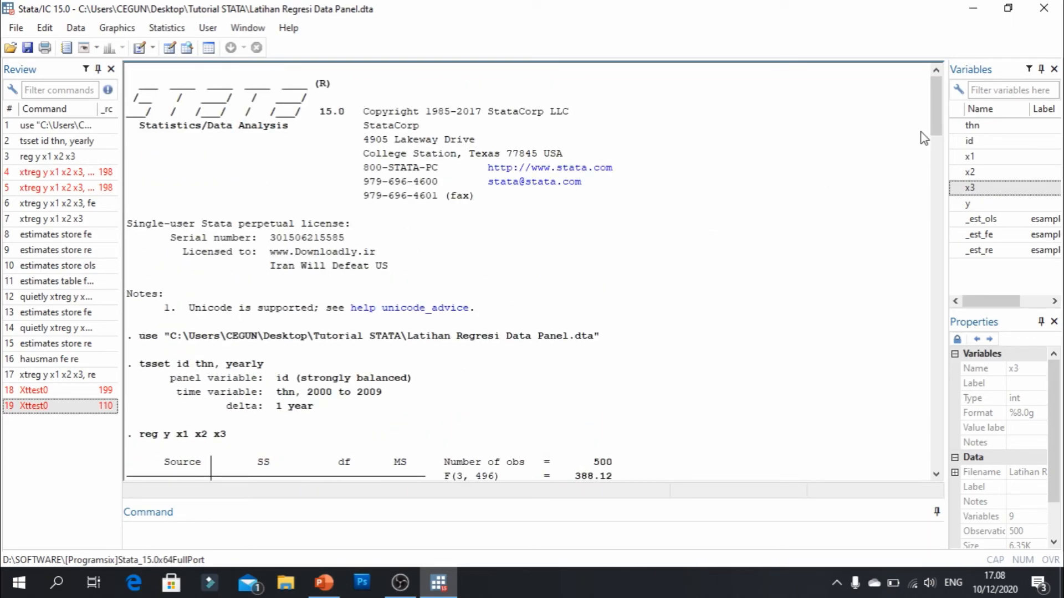
{"action": "left_click_drag", "start_coordinate": [934, 132], "coordinate": [943, 299]}
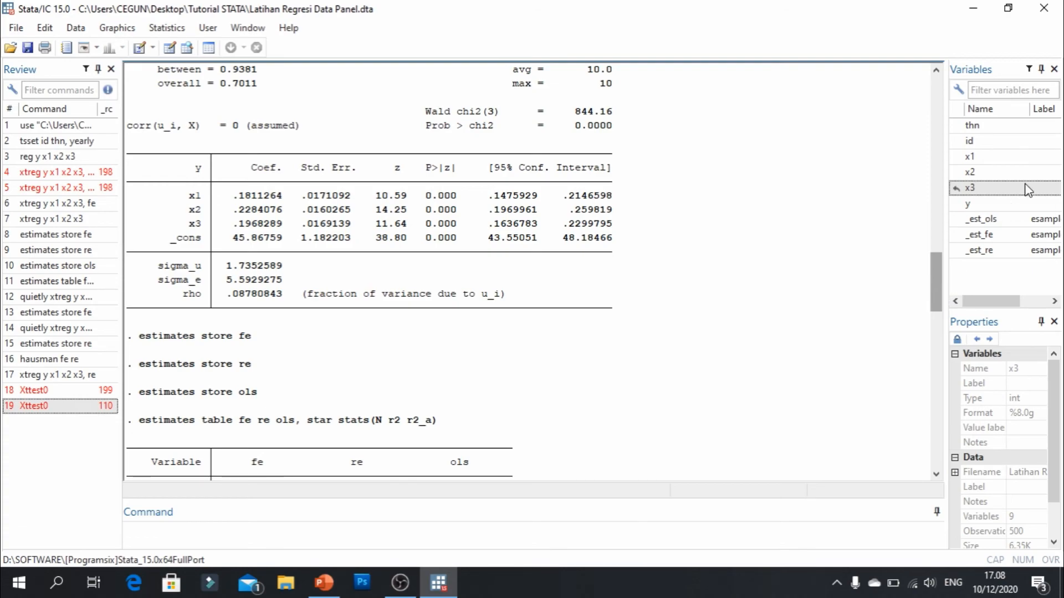
Step: Review the Lagrange Multiplier Test material on PowerPoint slides 12 to 14, checking back against the random effects output in Stata
{"action": "key", "text": "alt+Tab"}
{"action": "left_click", "coordinate": [62, 428]}
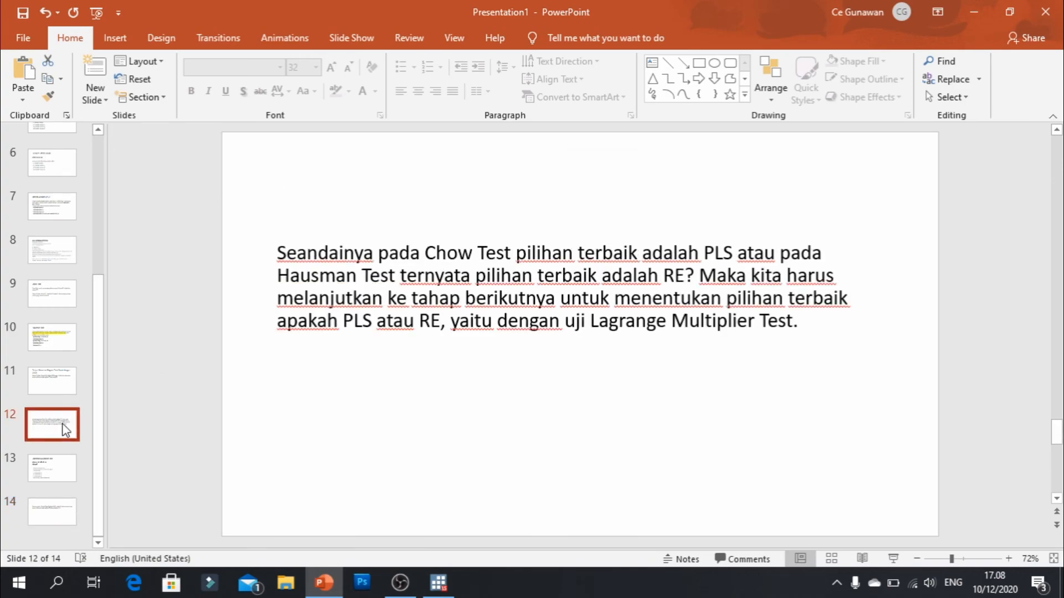
{"action": "left_click", "coordinate": [54, 477]}
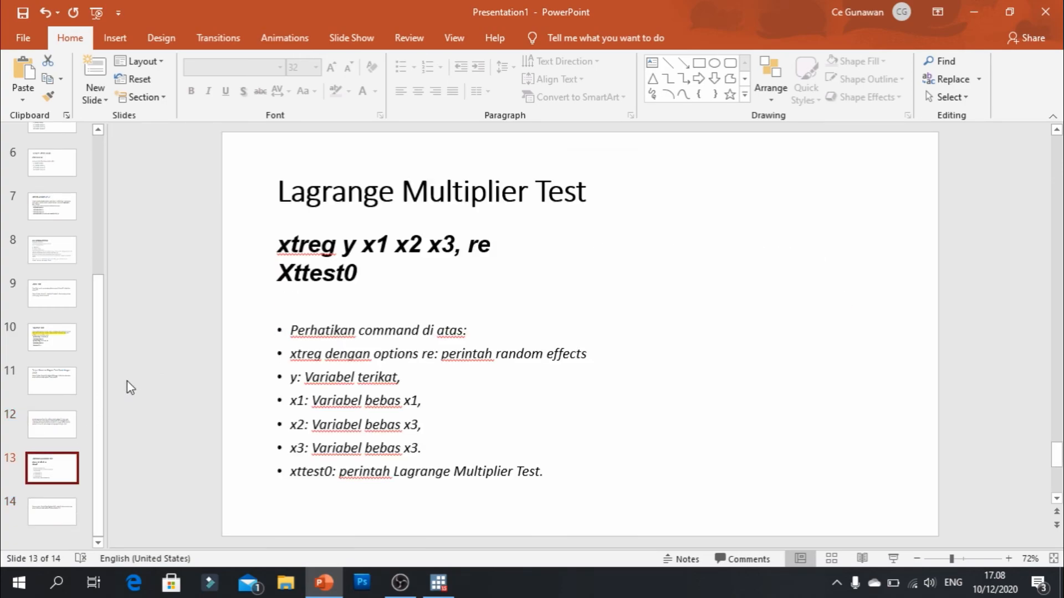
{"action": "key", "text": "alt+Tab"}
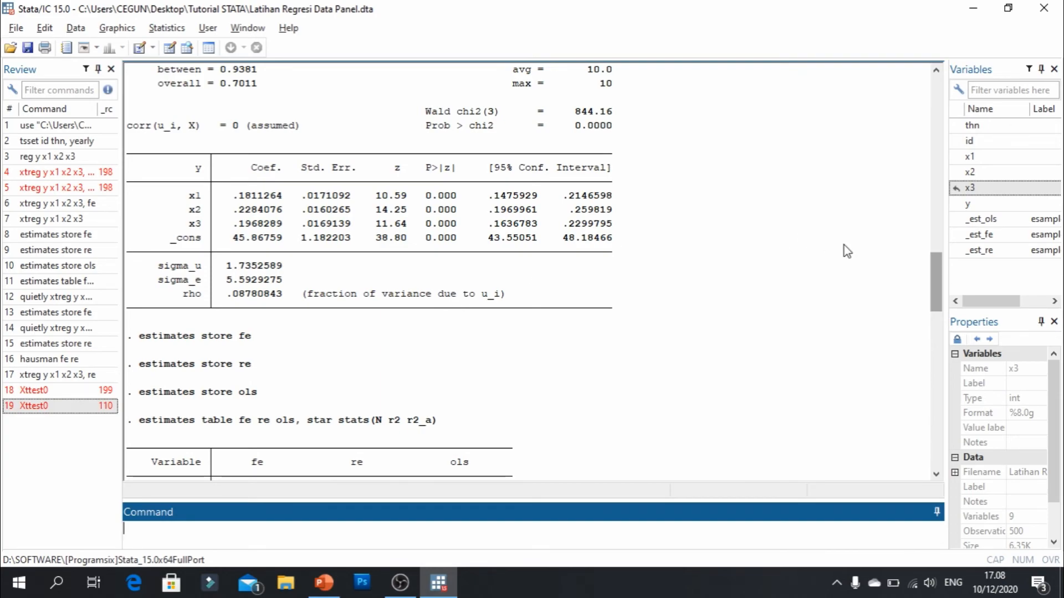
{"action": "left_click_drag", "start_coordinate": [936, 285], "coordinate": [937, 283]}
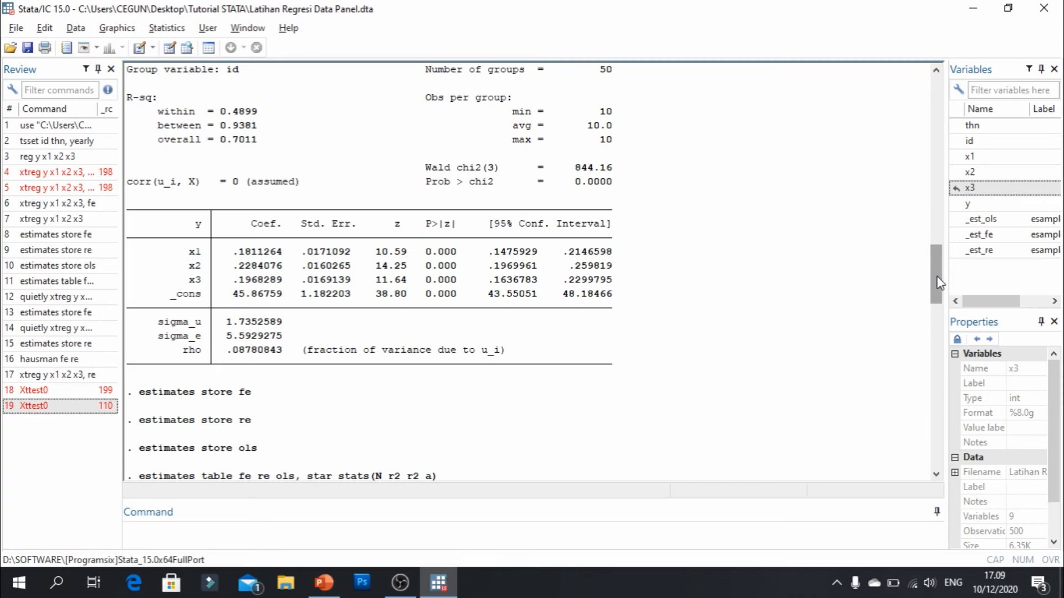
{"action": "key", "text": "alt+Tab"}
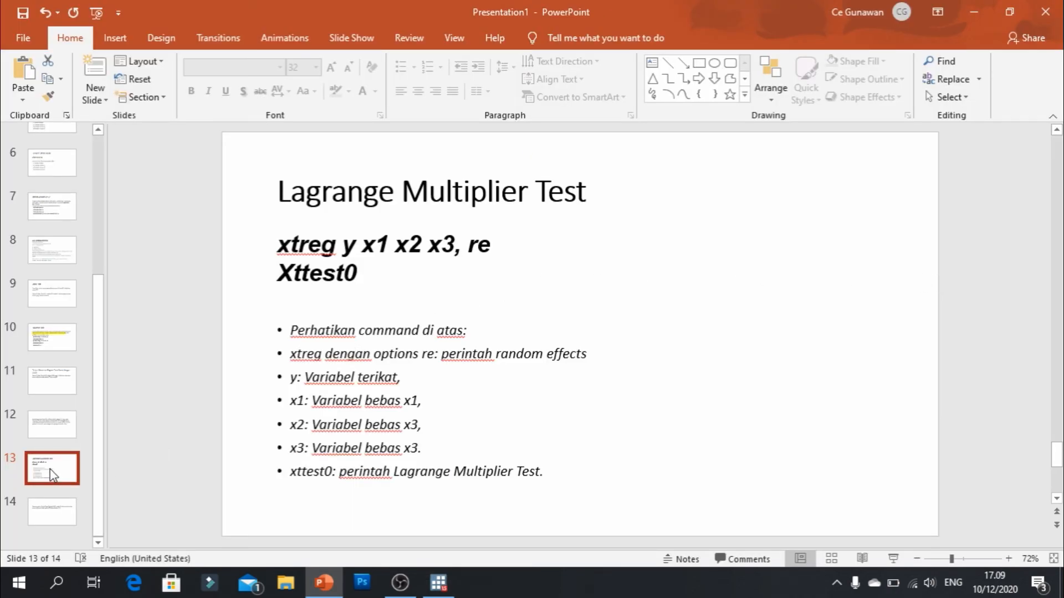
{"action": "left_click", "coordinate": [42, 431]}
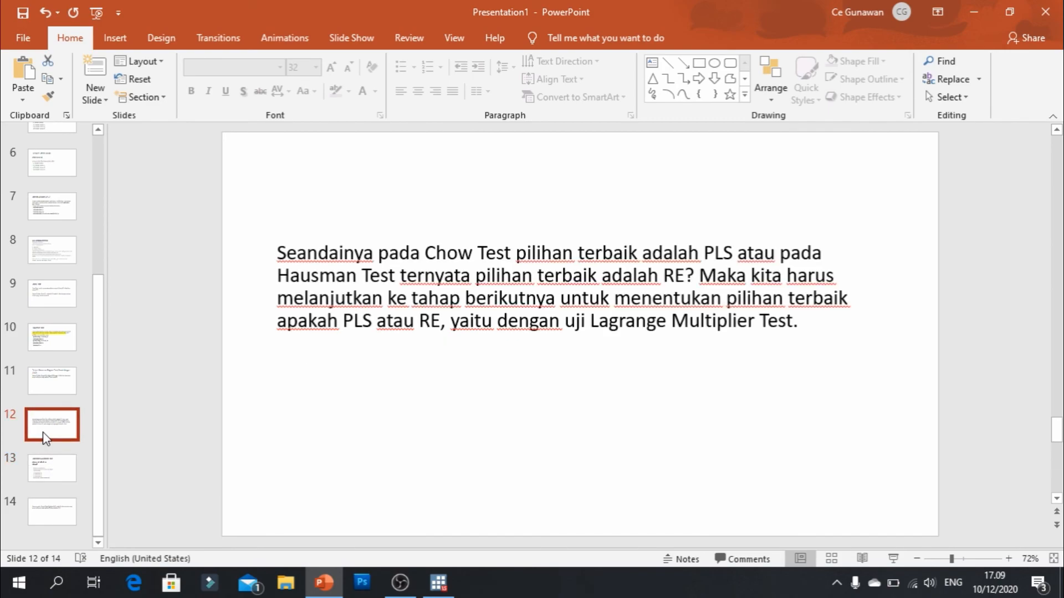
{"action": "left_click", "coordinate": [48, 505]}
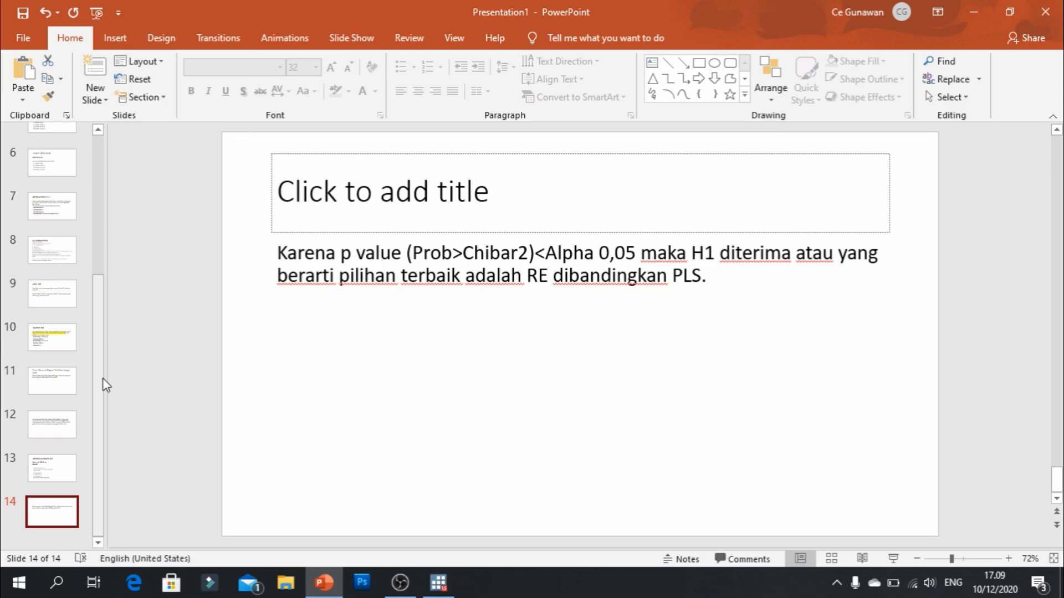
Step: Show the presentation's title slide in PowerPoint, and switch back to the Stata results
{"action": "left_click_drag", "start_coordinate": [106, 385], "coordinate": [100, 249]}
{"action": "left_click", "coordinate": [60, 178]}
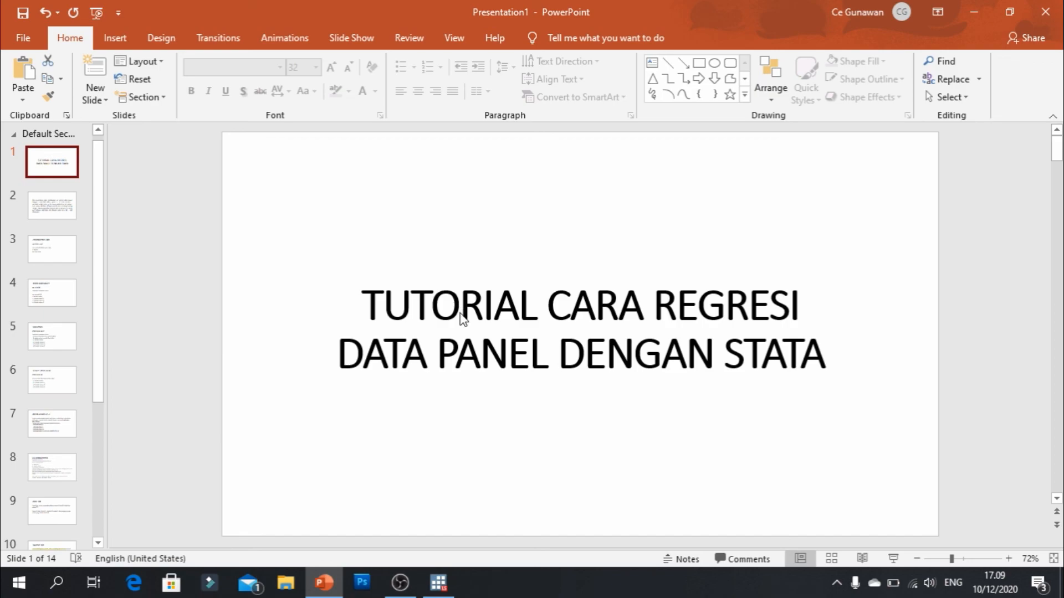
{"action": "key", "text": "alt+Tab"}
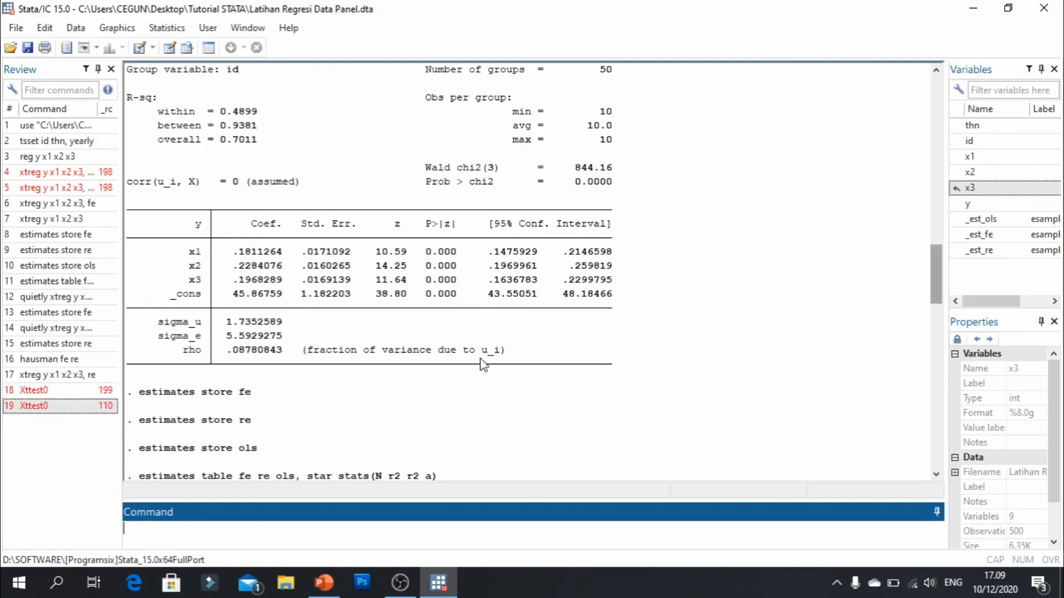